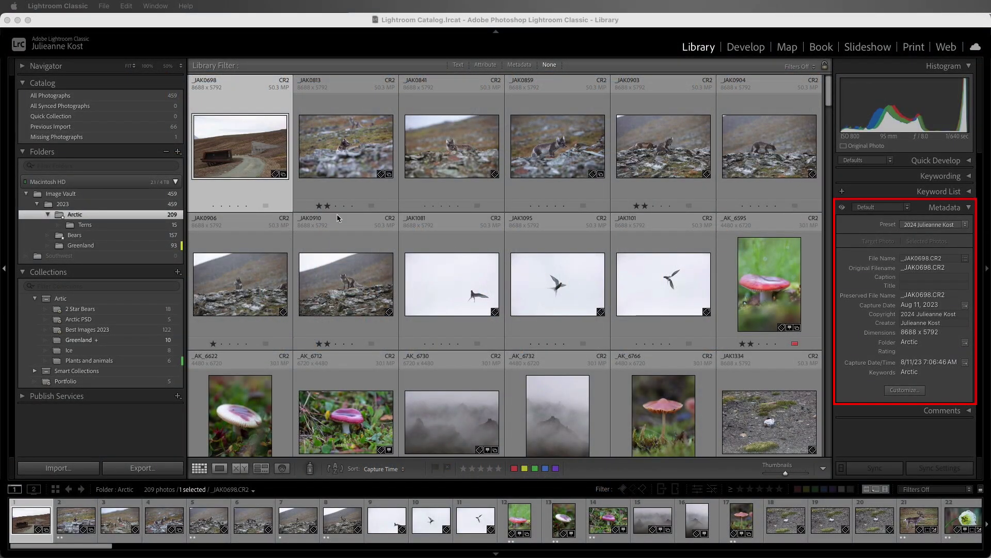
Change the Metadata panel File Name from _JAK0698 to TheSeedVault.
click(925, 258)
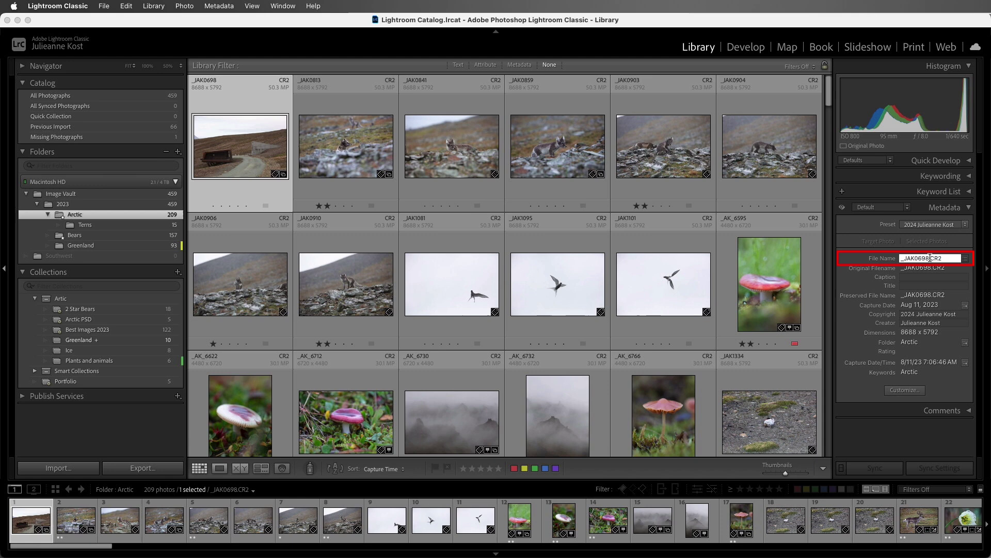
drag(929, 258, 891, 258)
text(TheSeedVault)
key(Return)
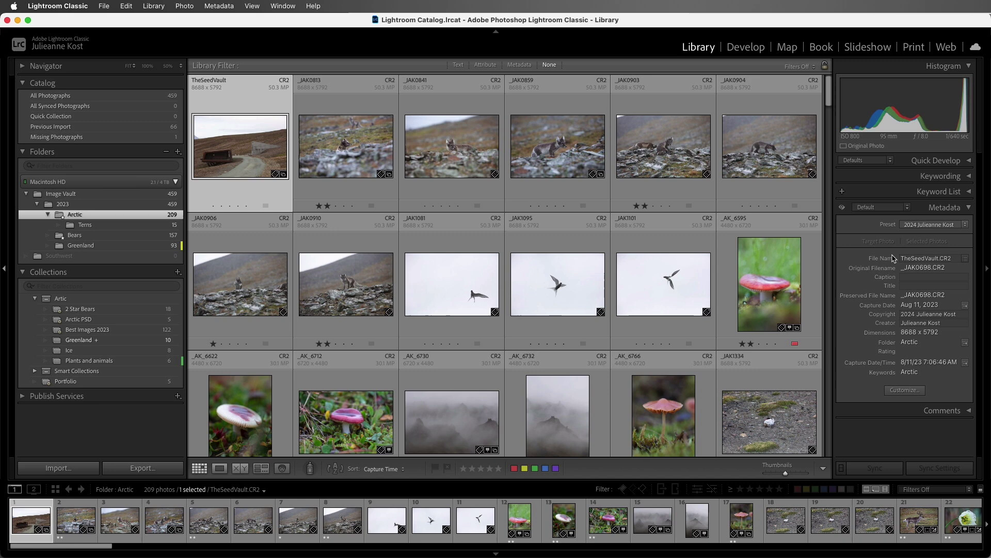
click(185, 6)
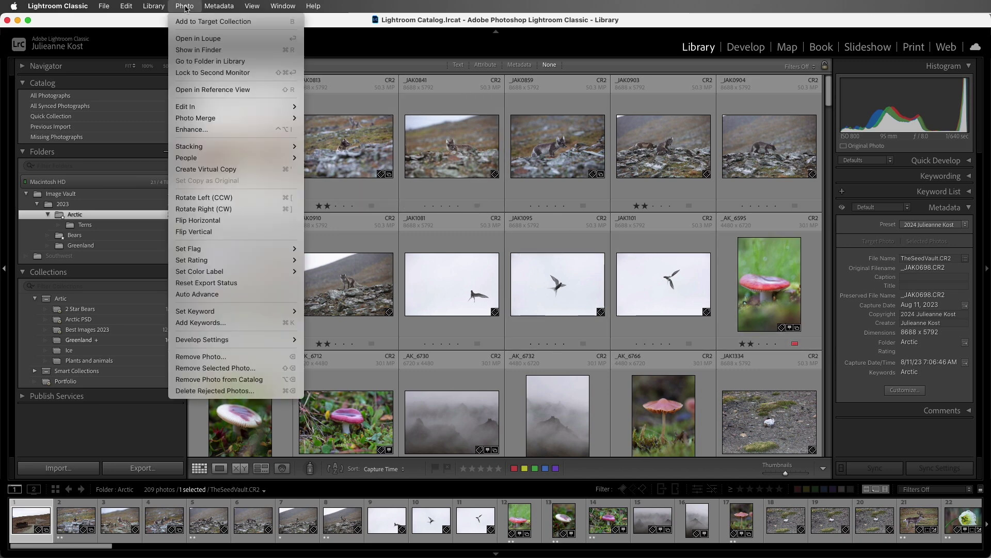
click(231, 49)
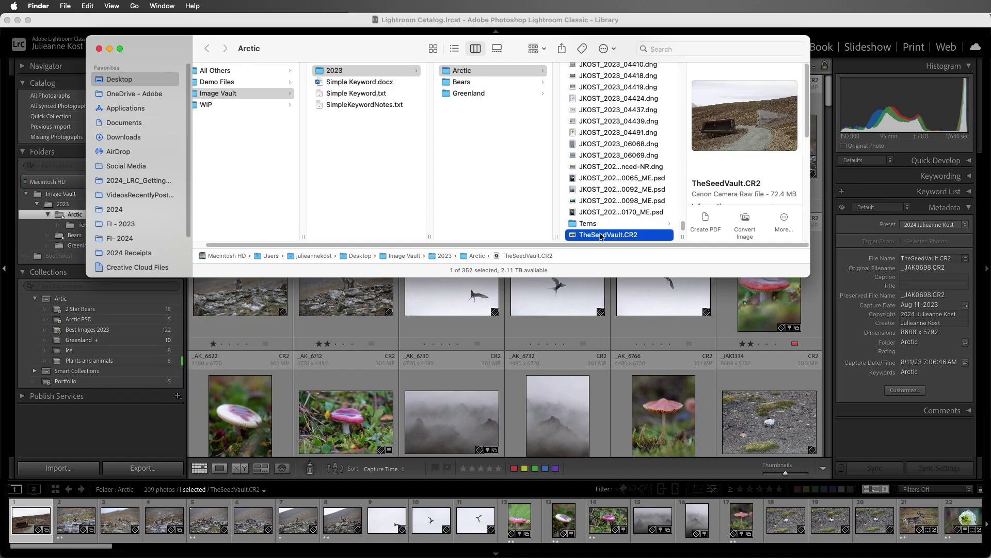
key(super+Tab)
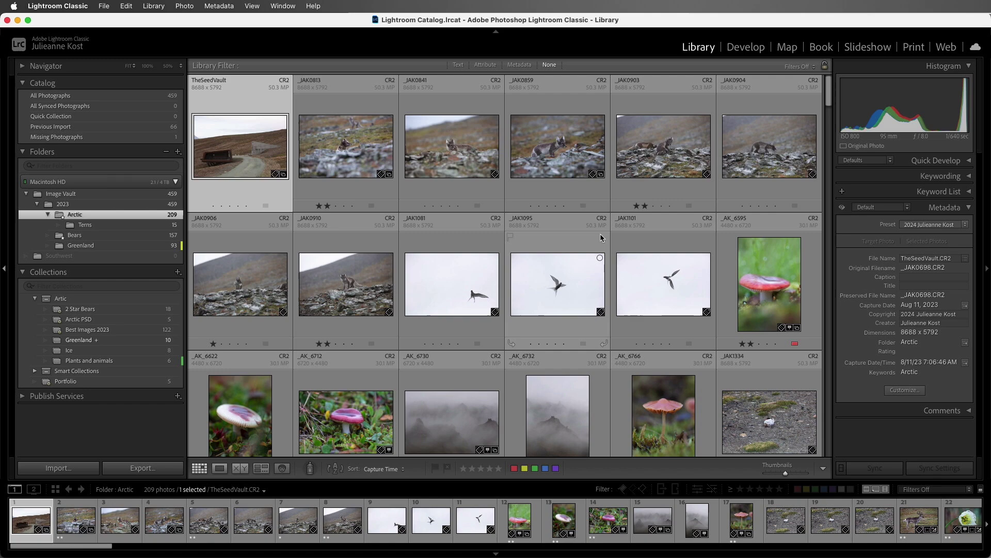
Open Library > Rename Photo and show the File Naming presets list.
click(153, 6)
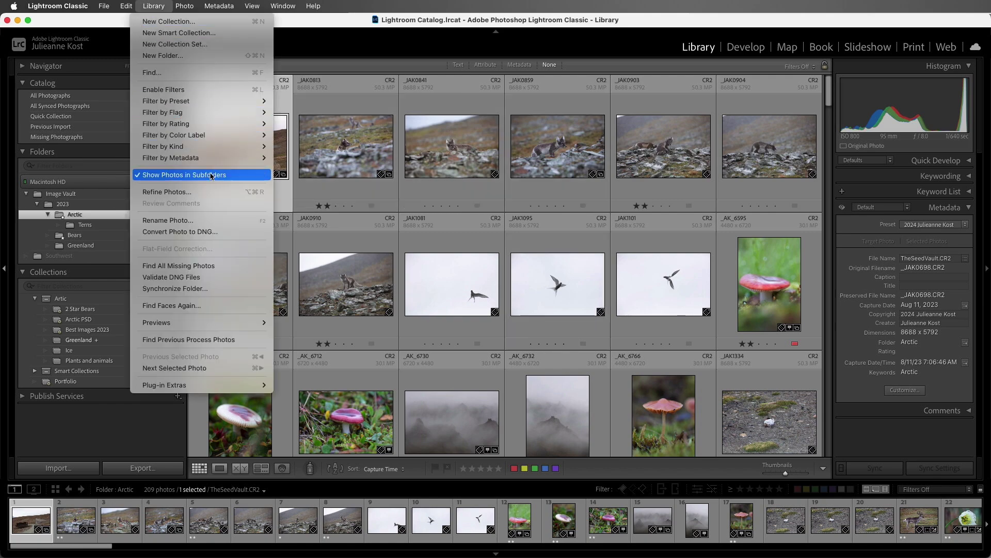
click(220, 222)
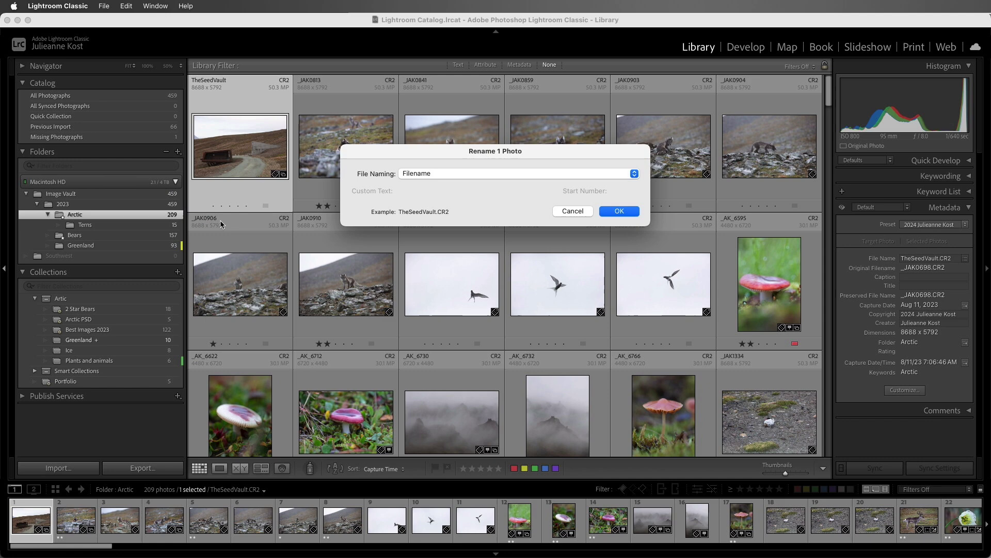
click(452, 176)
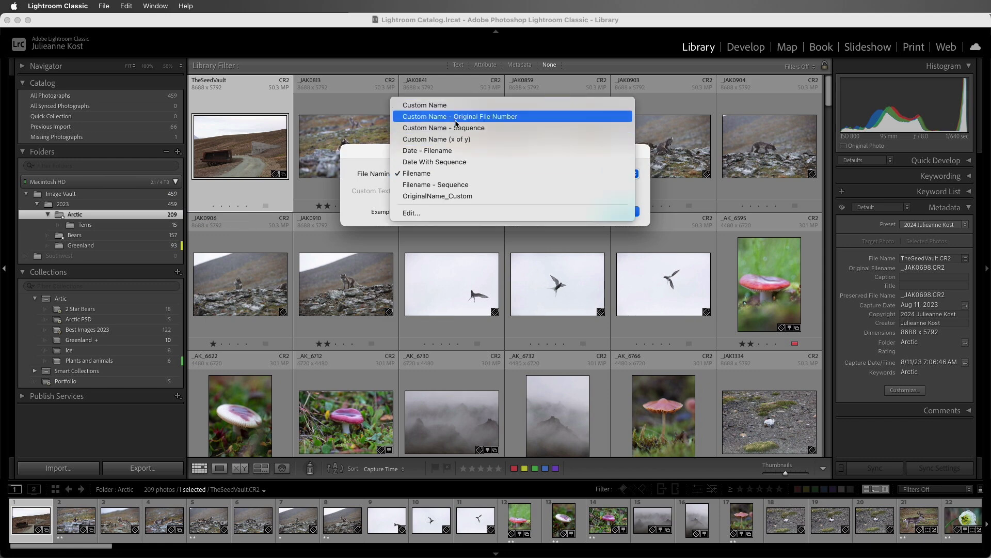
Replace the Filename token with JKOST_ followed by the four-digit year (YYYY).
click(456, 213)
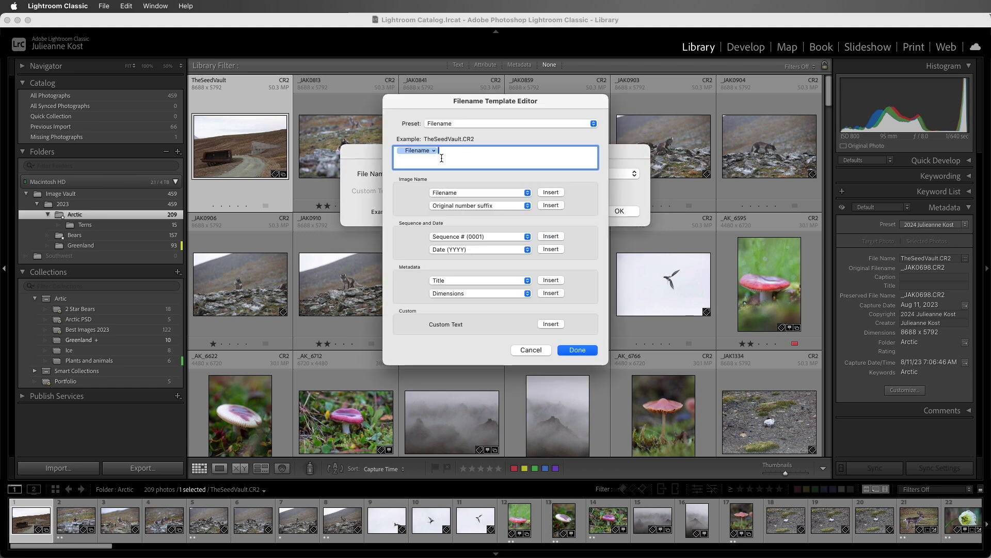
key(BackSpace)
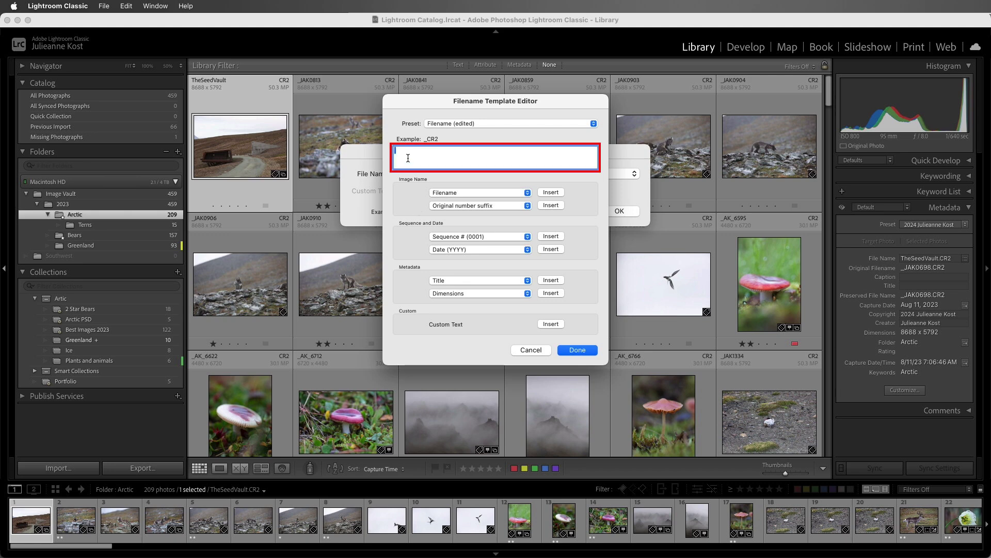
text(JKOST_)
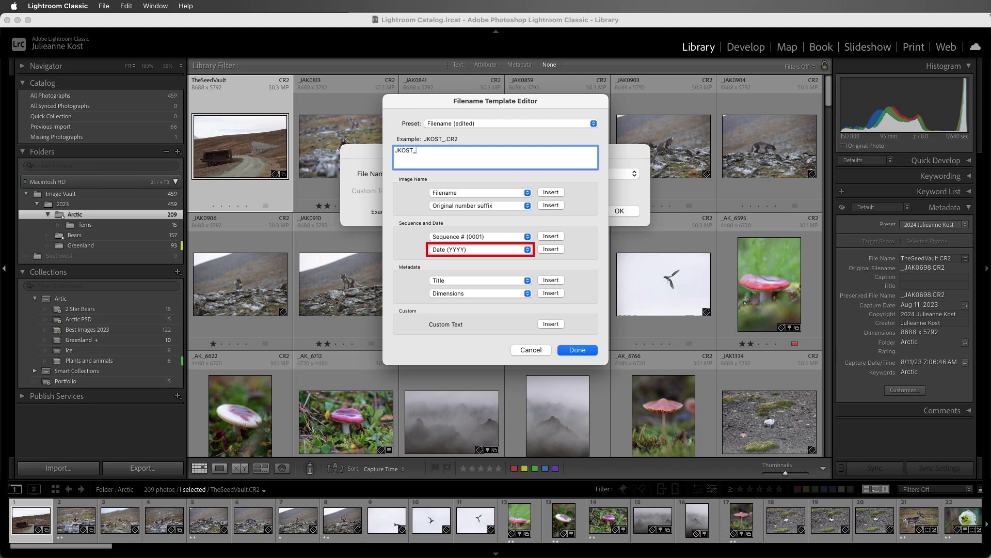
click(528, 250)
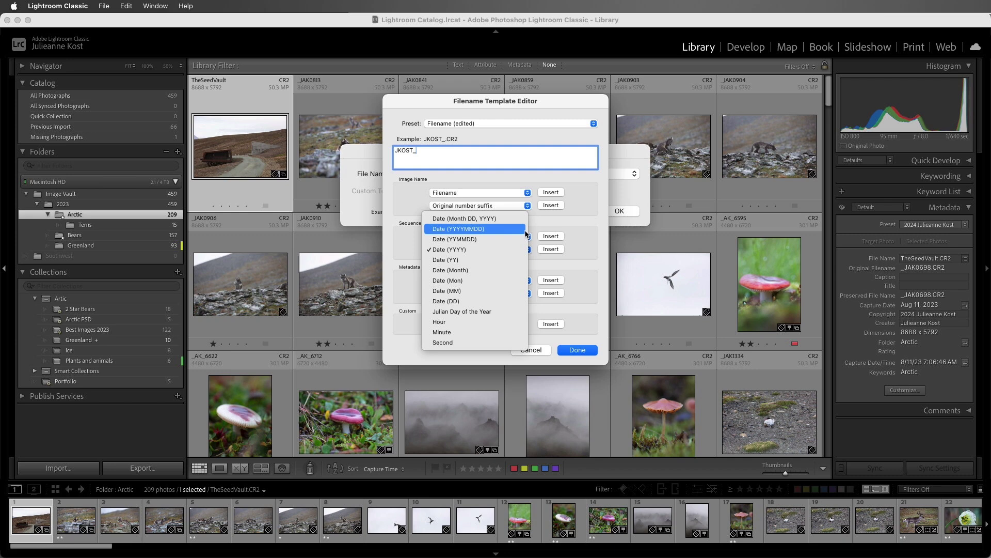
click(523, 250)
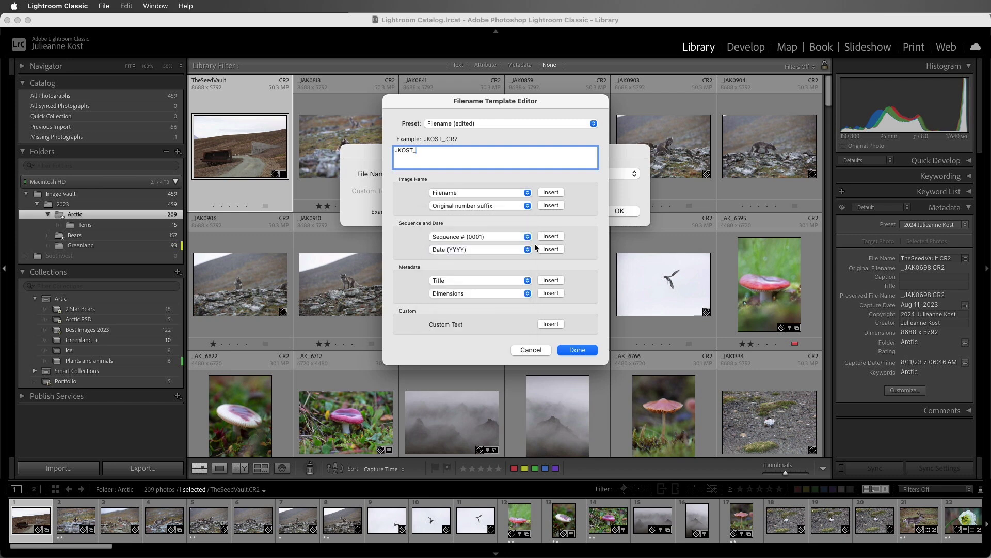
click(550, 250)
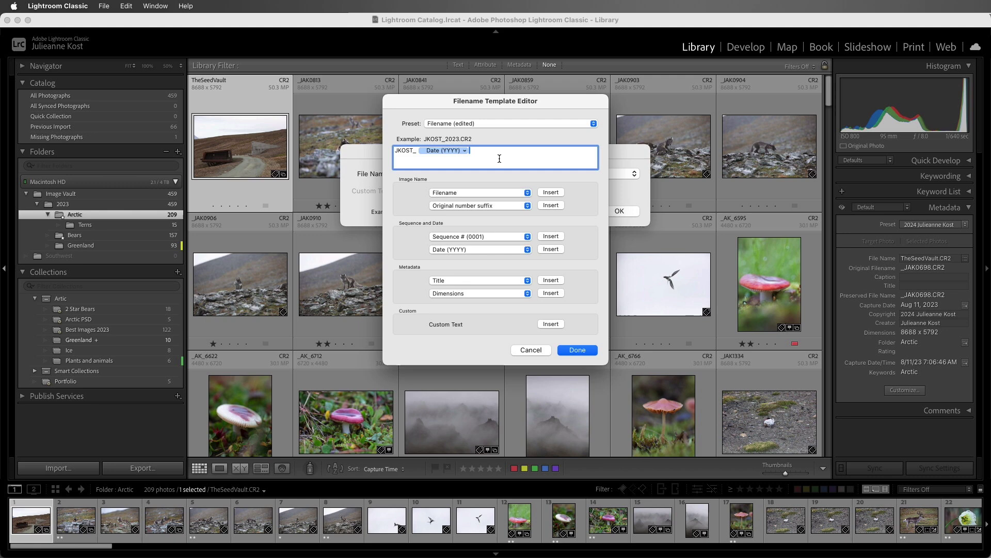
Append an underscore and the Original number suffix, giving JKOST_2023_0698.CR2.
click(470, 152)
text(_)
click(527, 205)
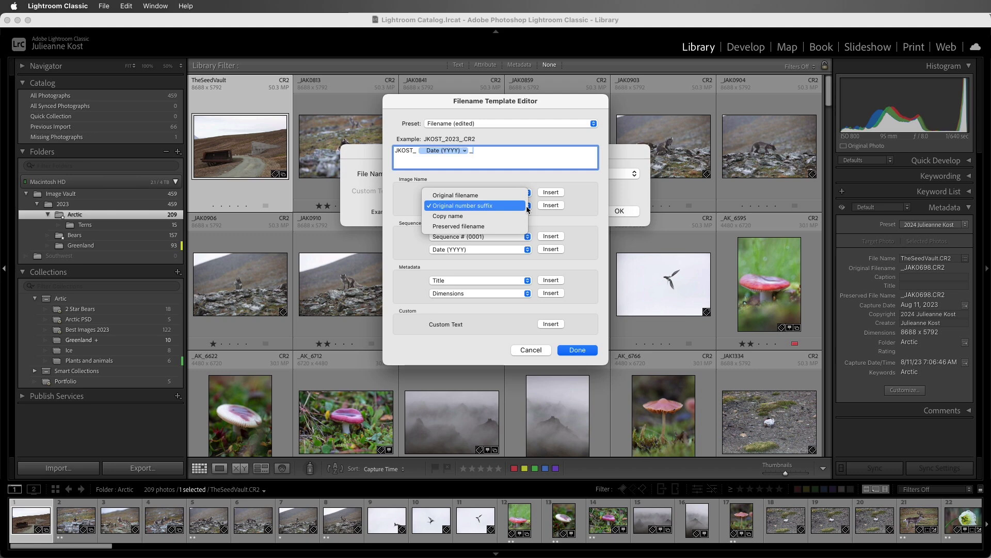
click(526, 206)
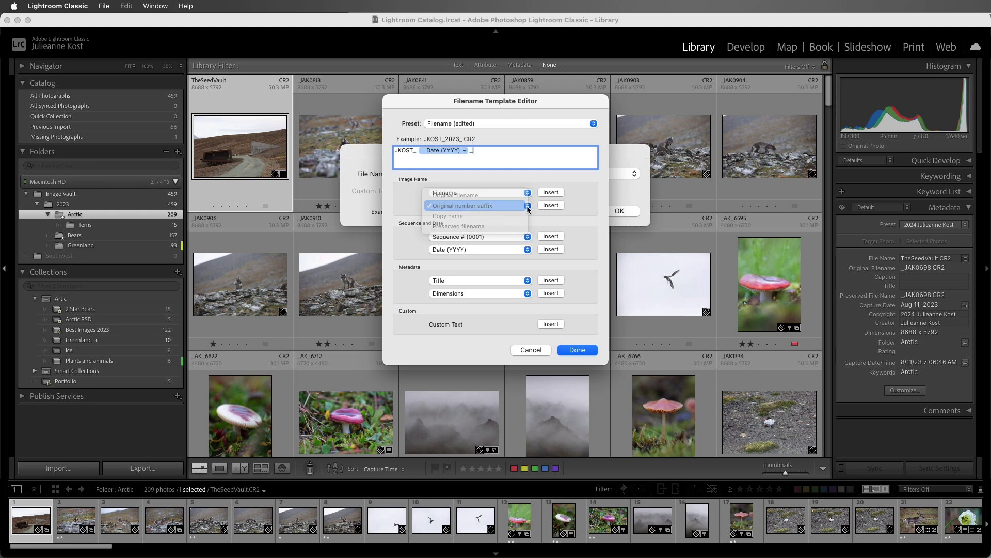
click(551, 205)
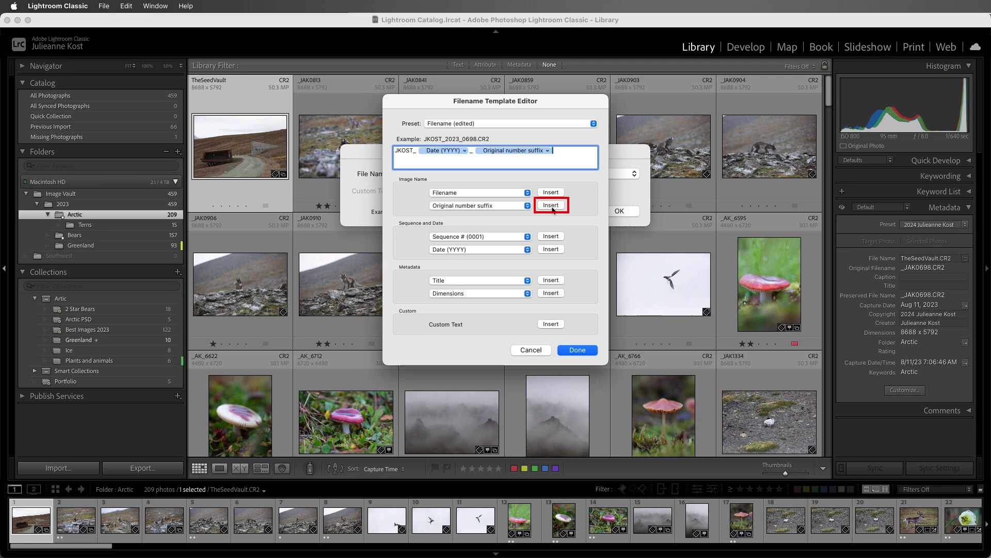
Save the current filename template as a new preset named JK FNT.
click(481, 123)
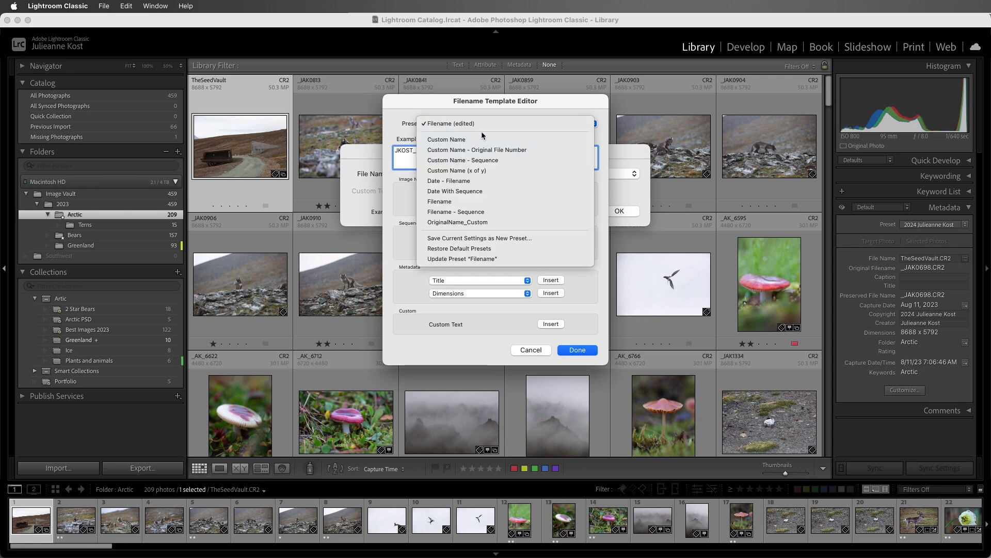
click(532, 238)
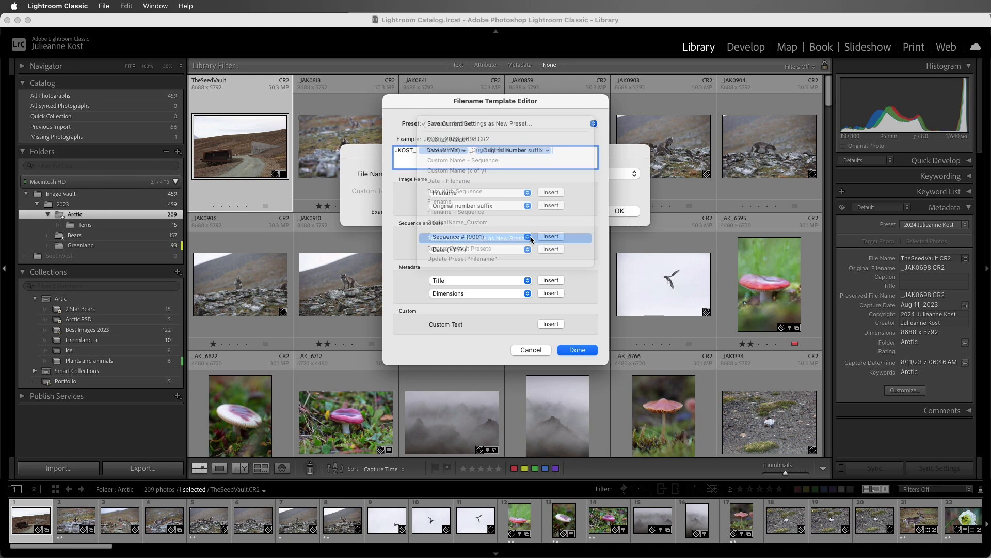
text(JK FNT)
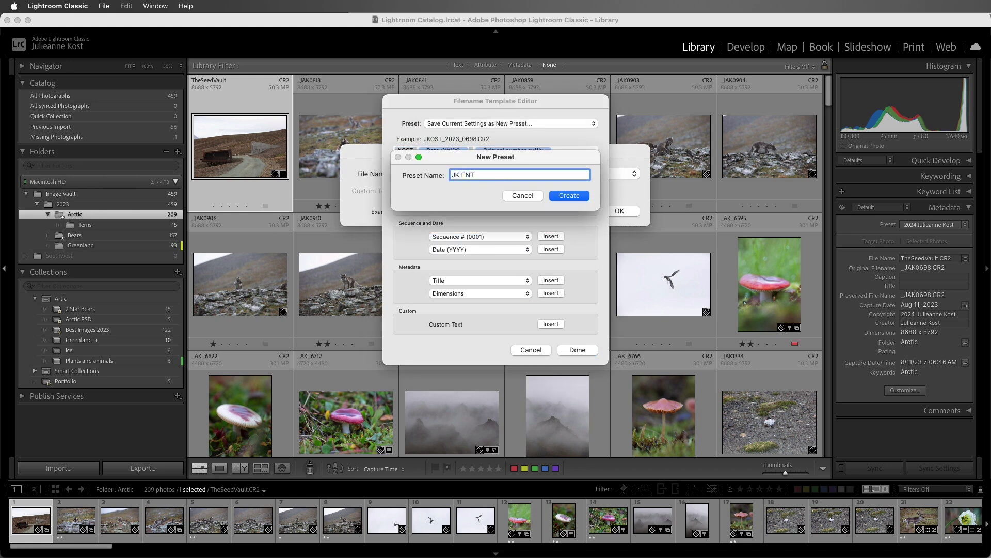
click(566, 199)
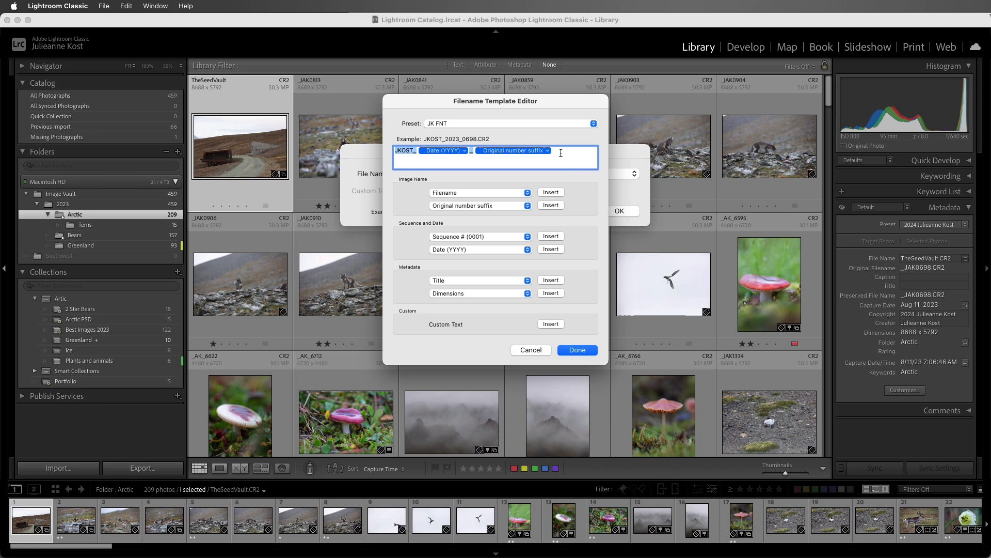
Replace the template with Custom Text, an underscore and Sequence # (001), previewing untitled_001.CR2.
key(BackSpace)
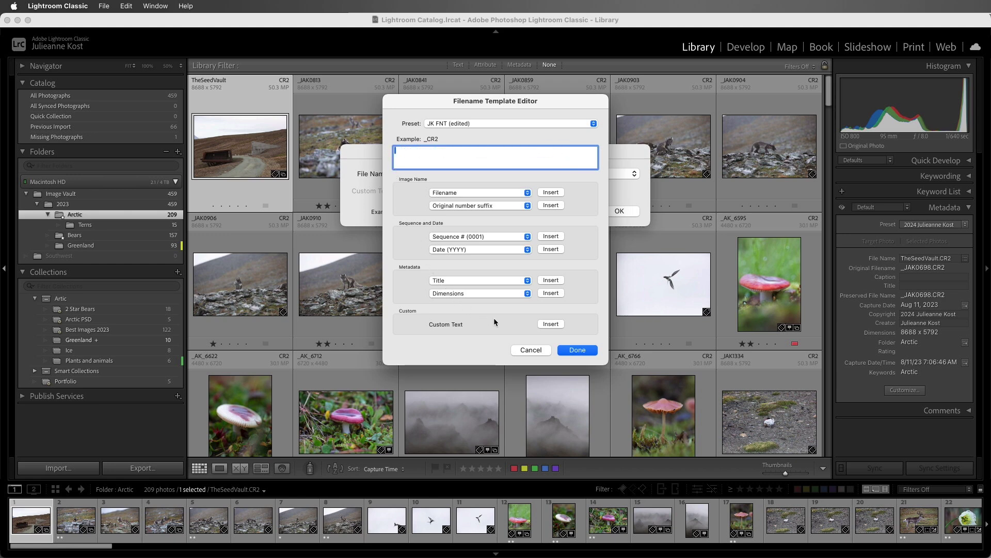
click(551, 324)
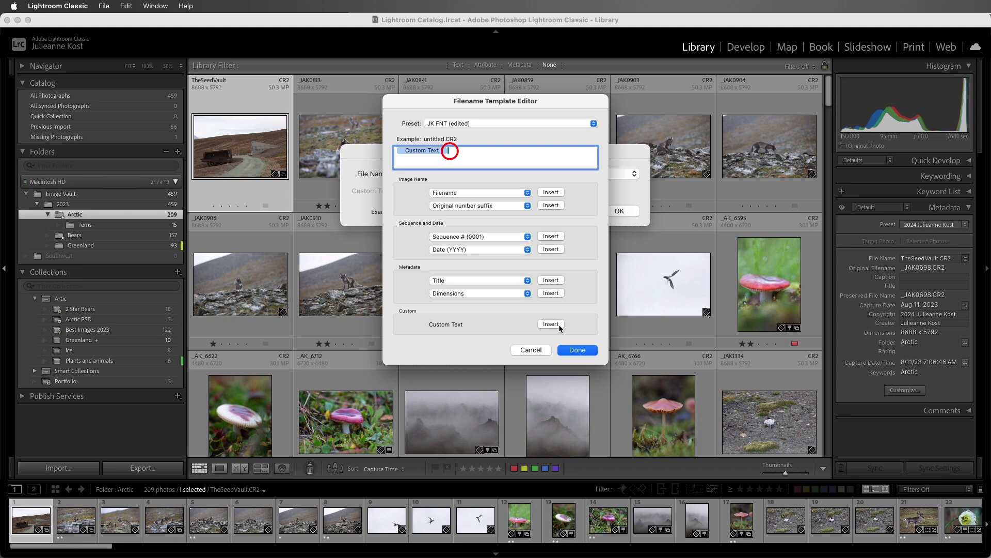
text(_)
click(526, 237)
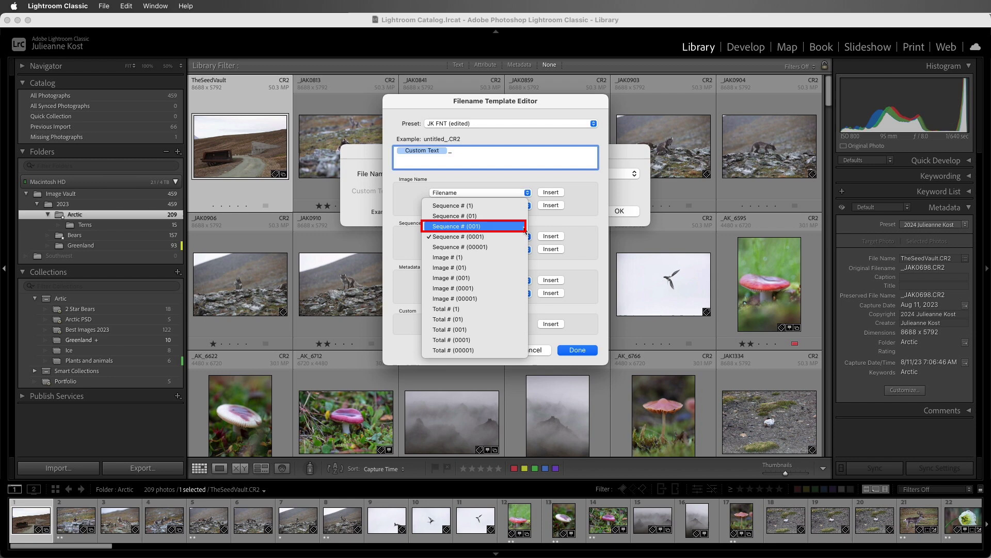
click(524, 227)
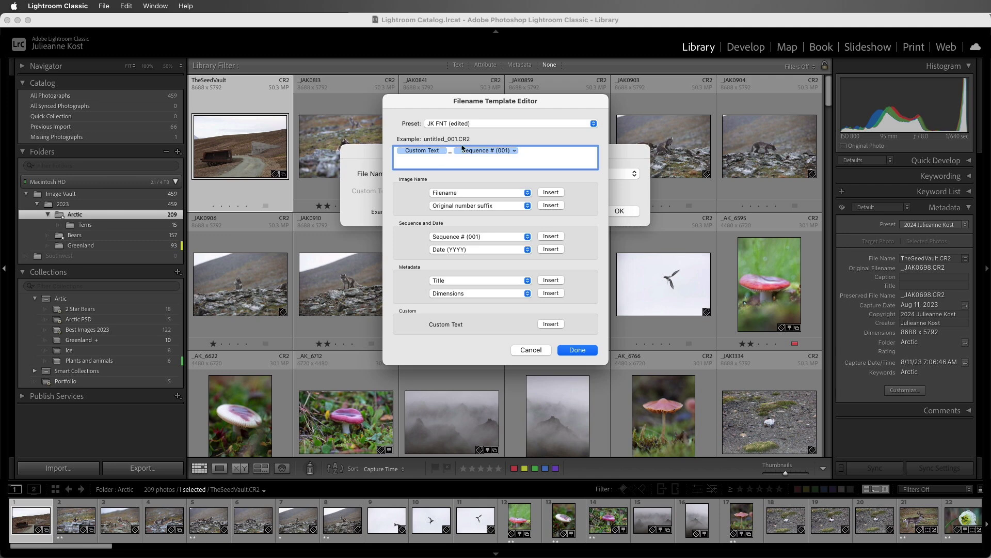
Save the template as preset JK Custom, then cancel the editor and Rename dialog.
click(477, 125)
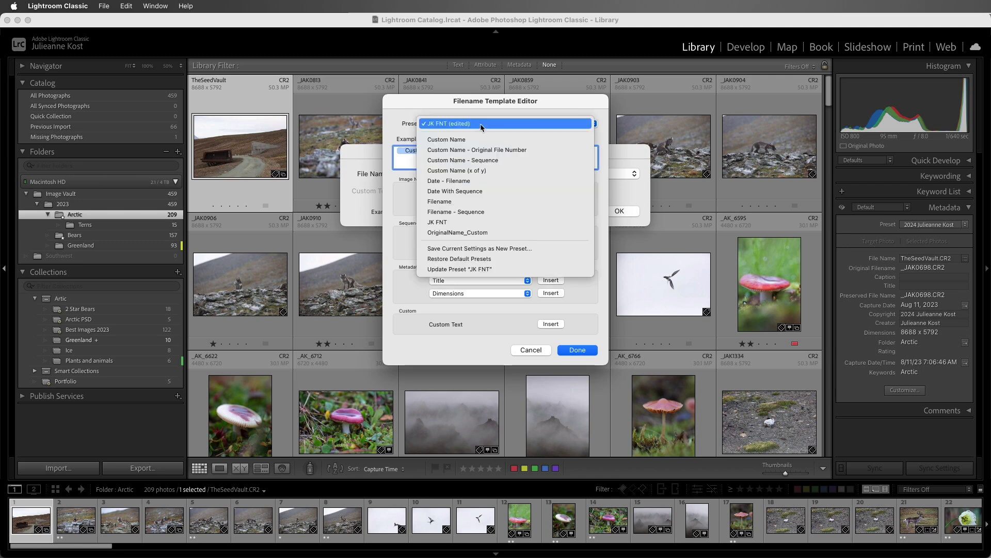
click(548, 250)
text(JK )
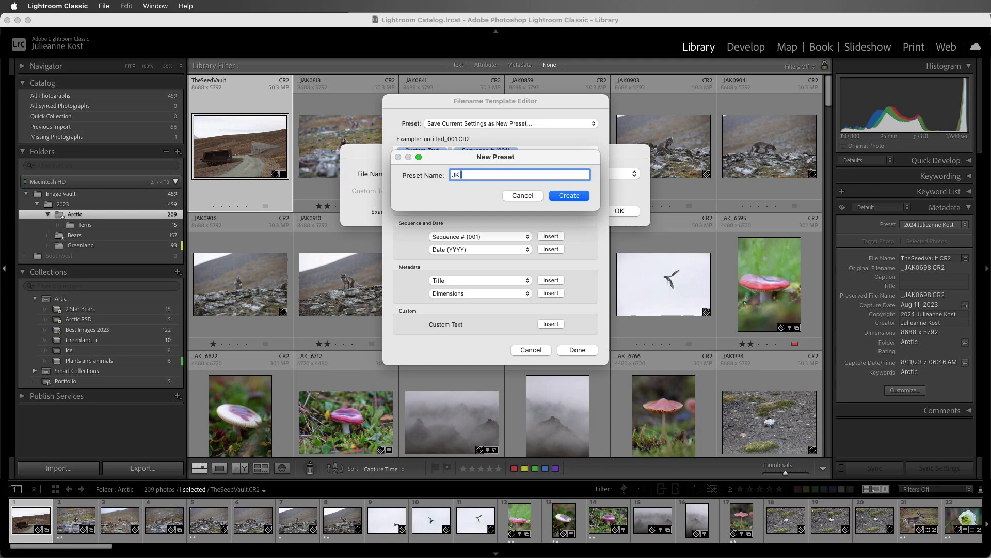
text(Custom)
click(583, 197)
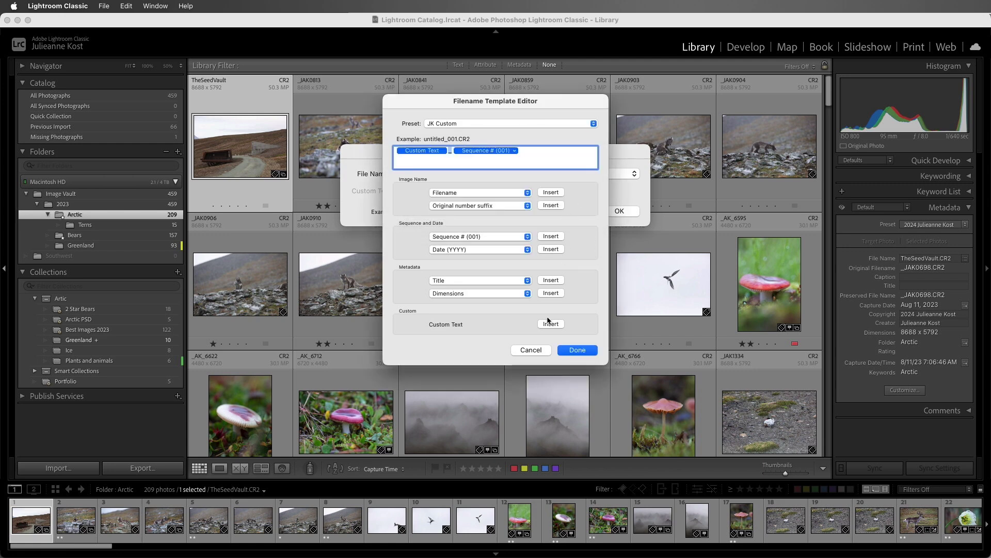
click(531, 350)
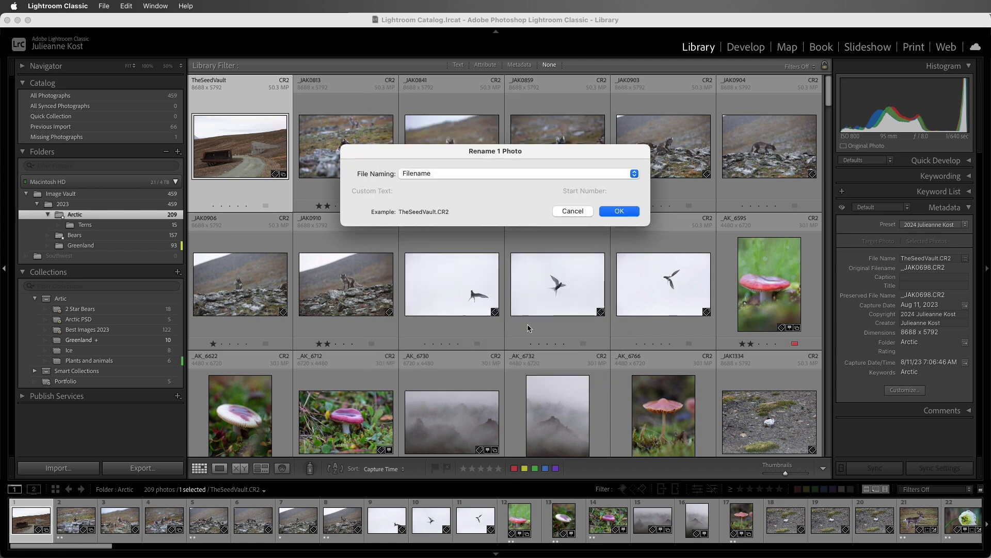
click(585, 210)
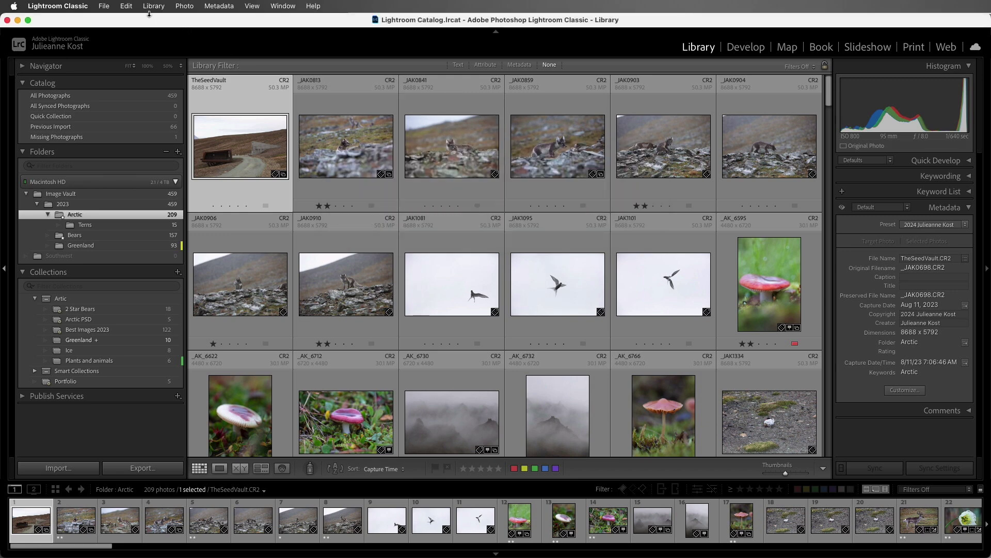
Select all 459 photos and rename them with the JK FNT template.
click(131, 8)
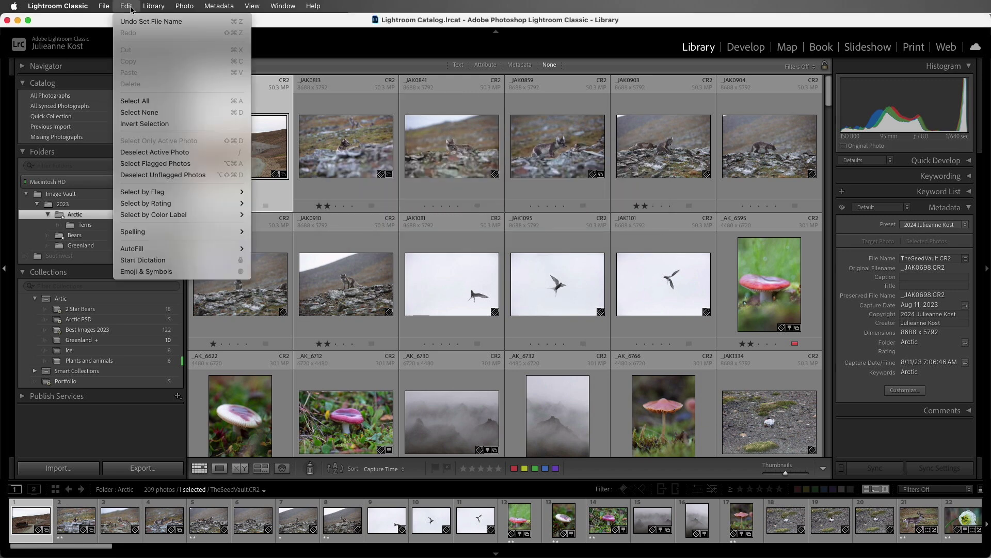
click(174, 101)
click(154, 6)
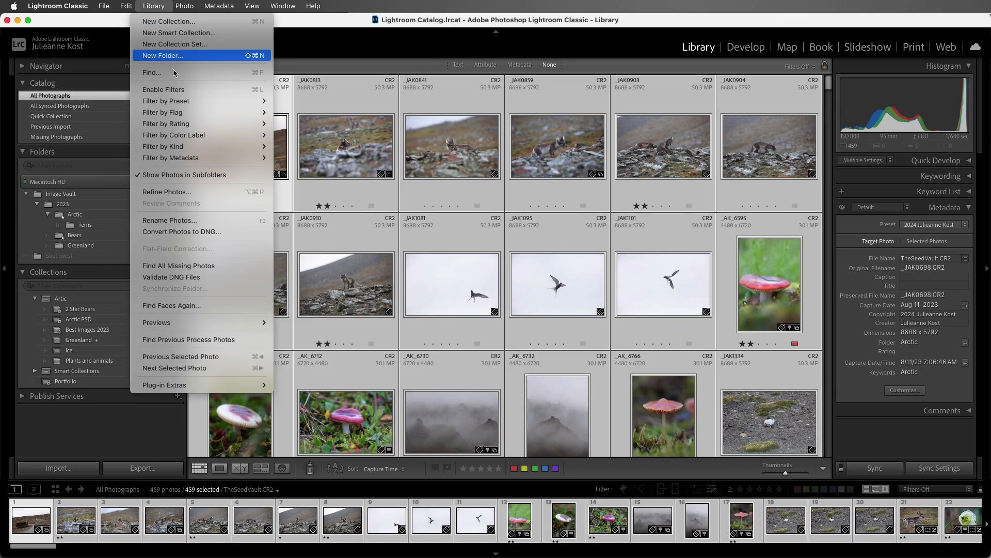
click(207, 221)
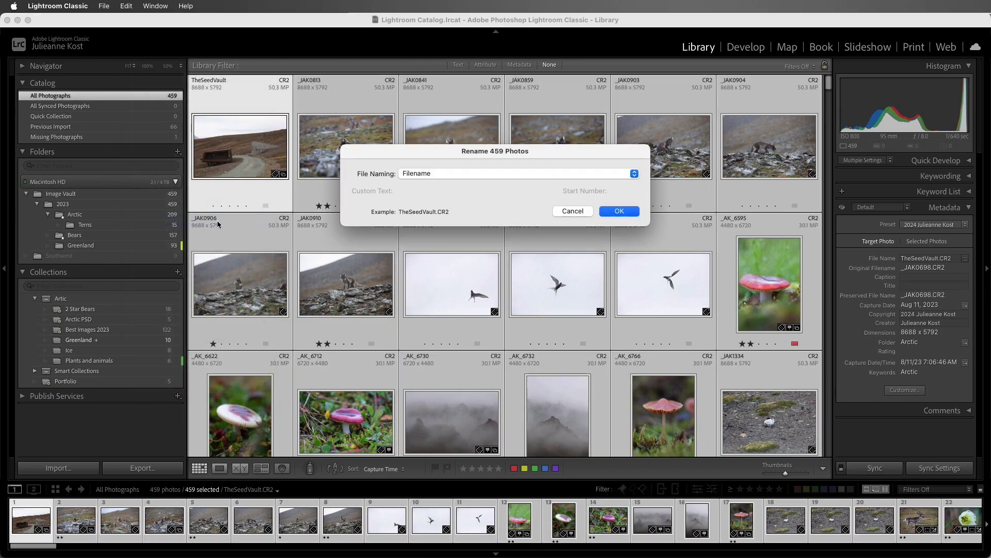
click(441, 175)
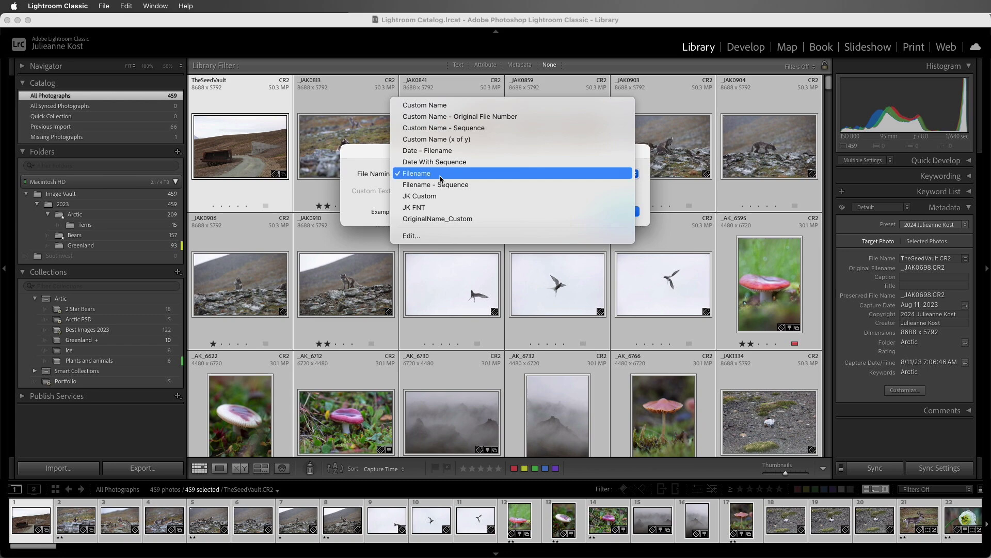
click(441, 208)
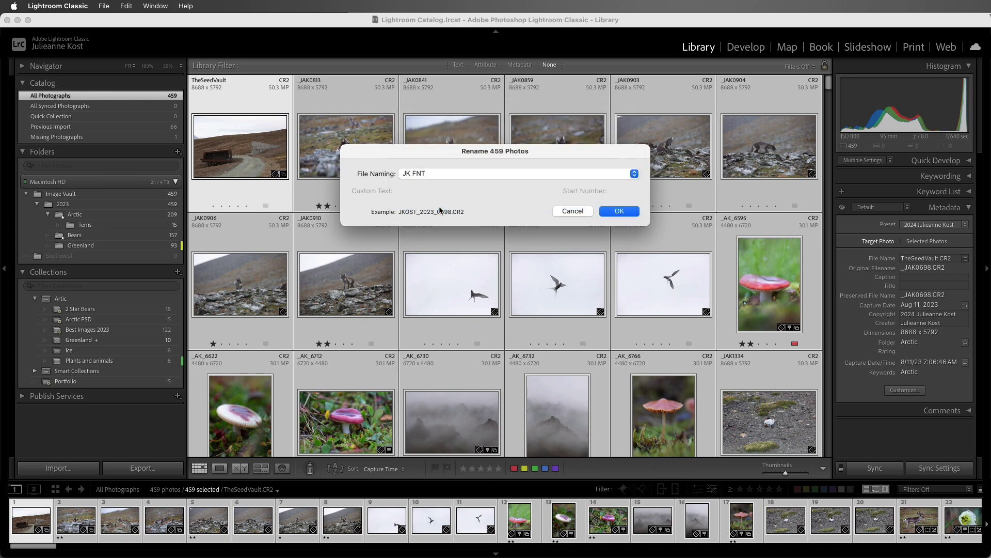
click(612, 211)
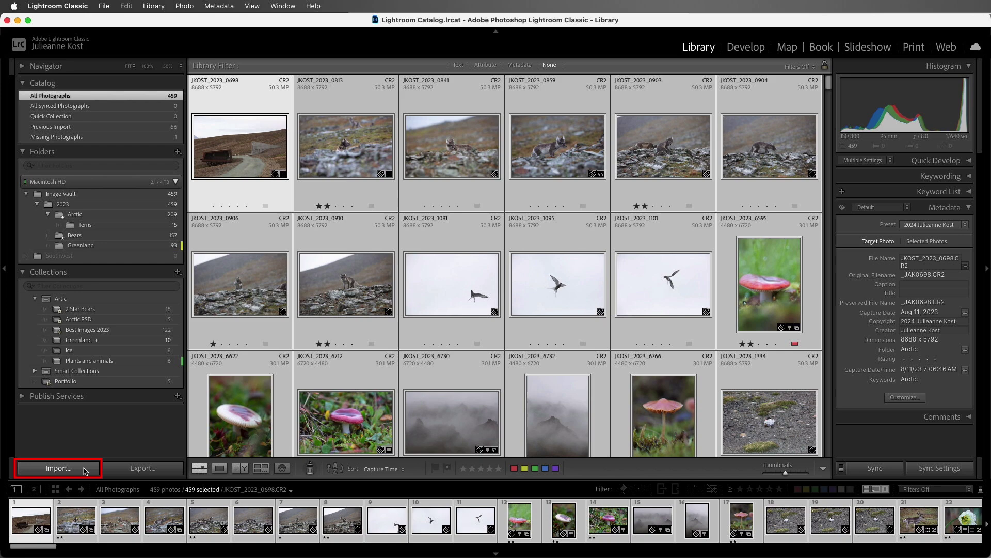
click(85, 468)
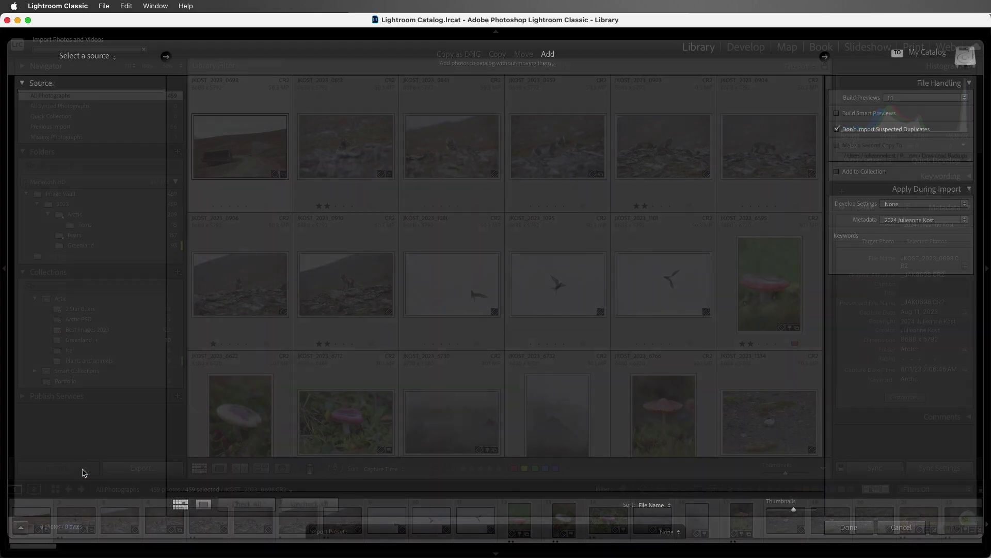
click(465, 58)
click(497, 57)
click(522, 57)
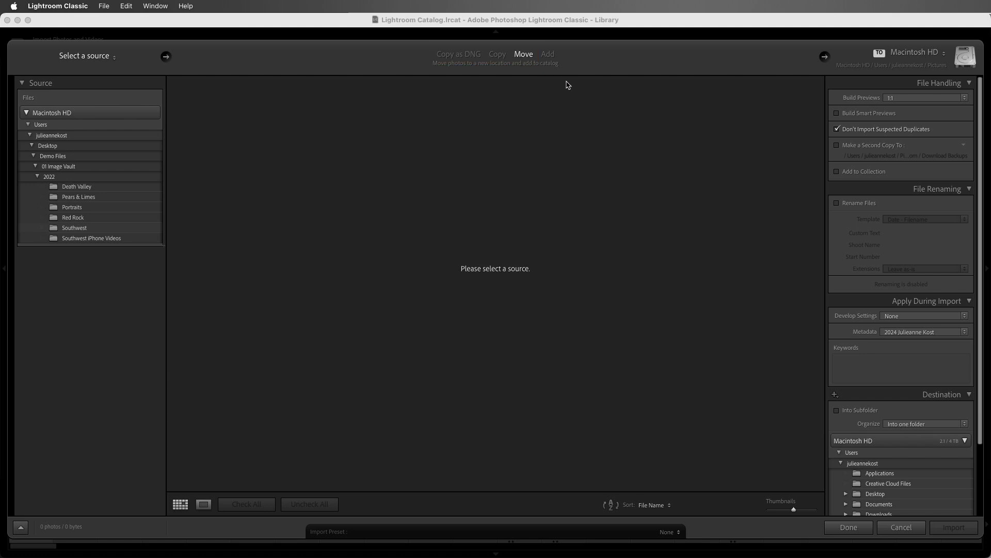
click(837, 204)
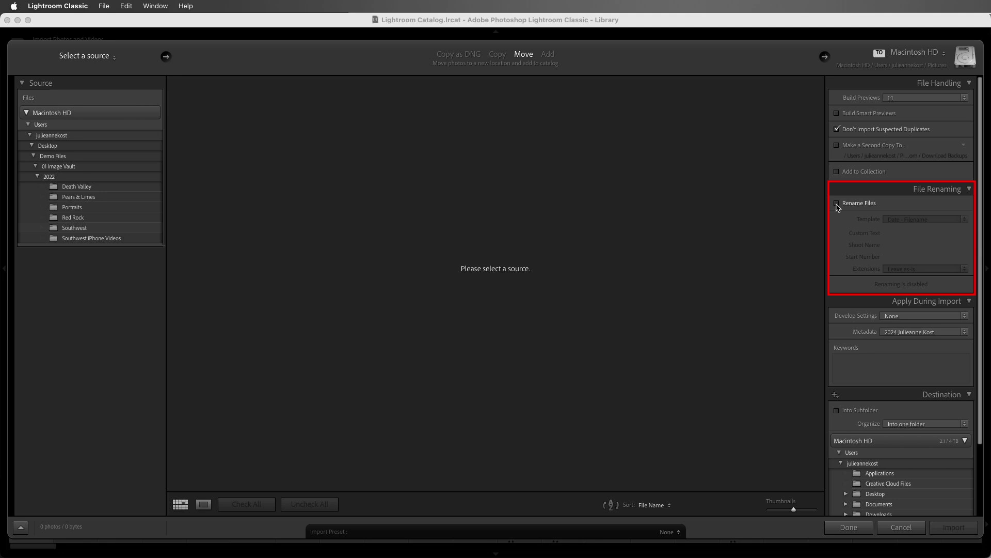
click(965, 220)
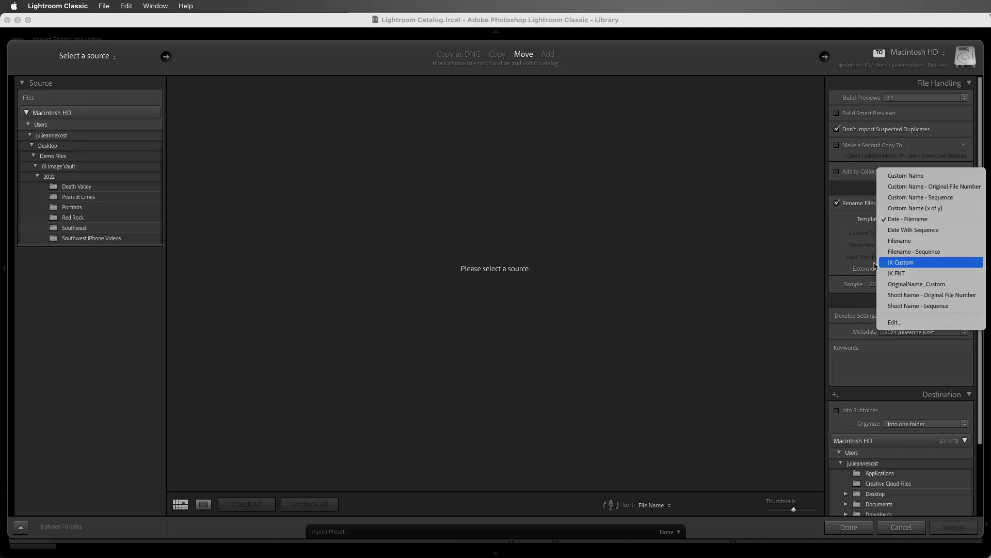
click(852, 266)
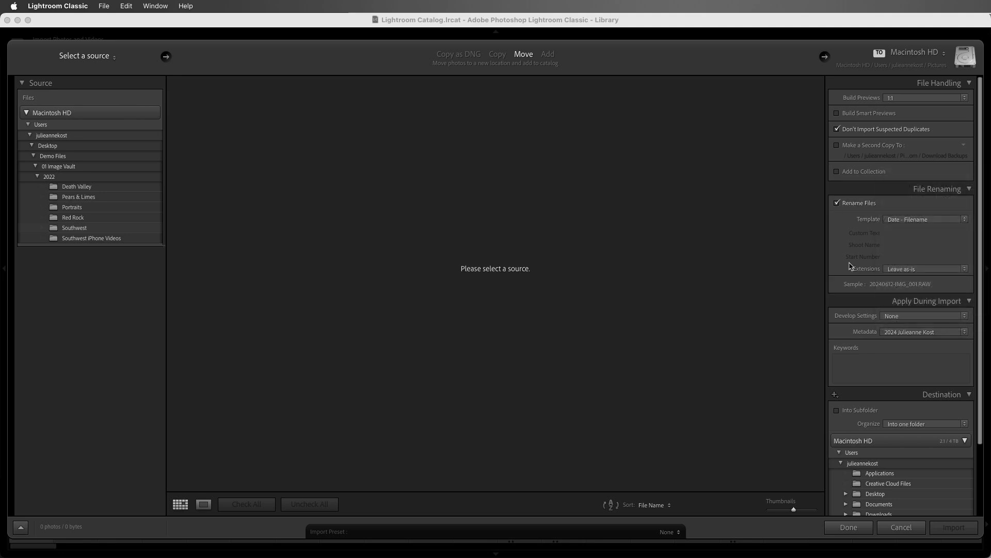
click(547, 55)
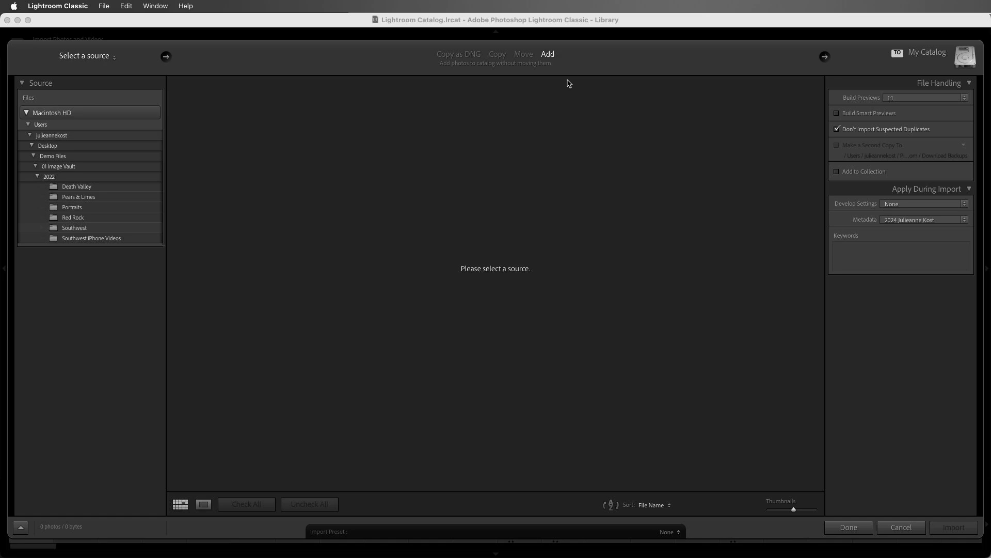
click(849, 527)
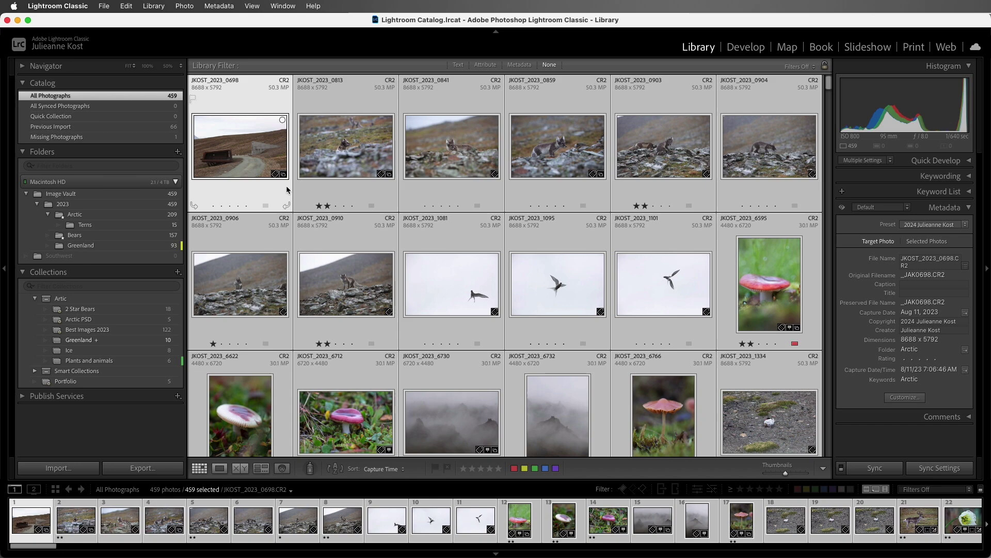
Open Rename Photos for the 459 photos and edit the template to just the Filename token.
click(154, 6)
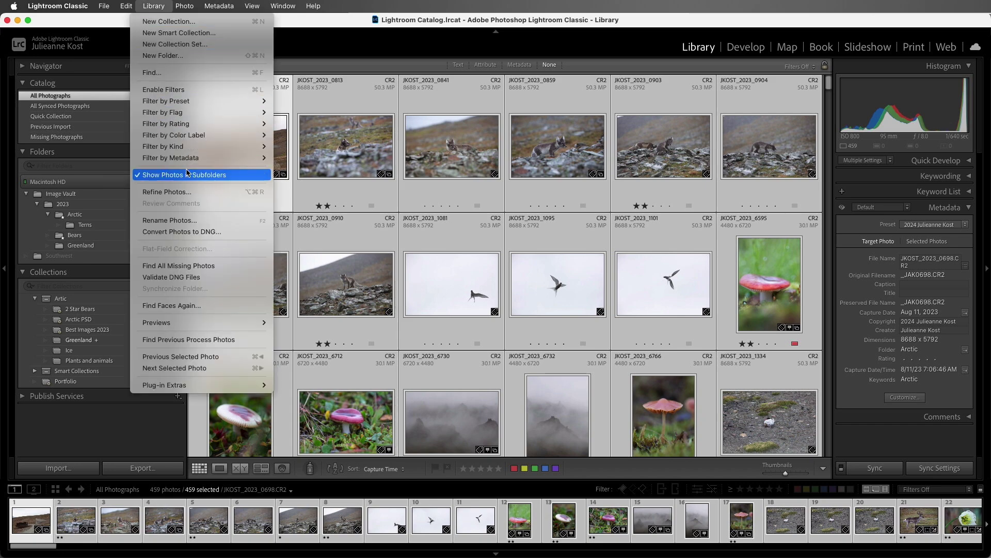
click(205, 222)
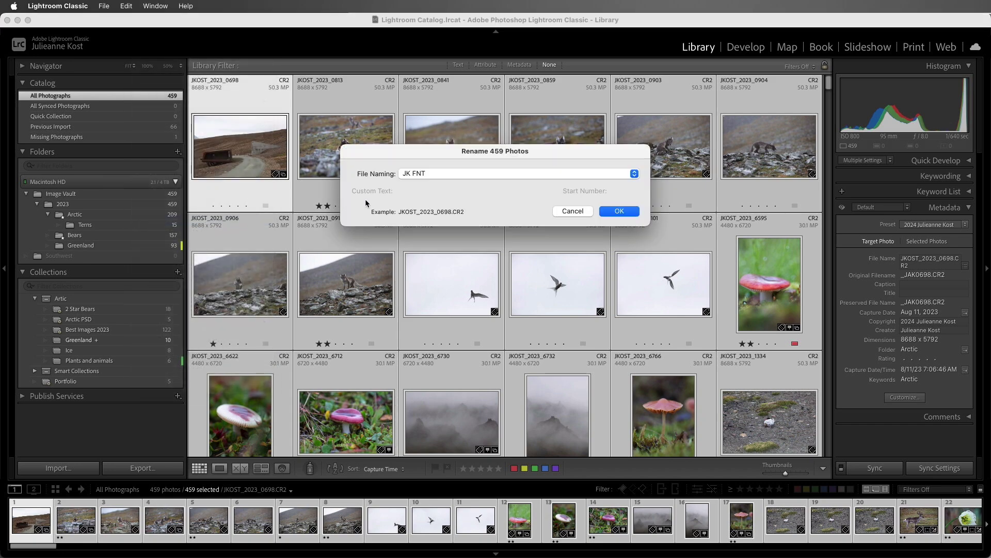
click(457, 172)
click(455, 202)
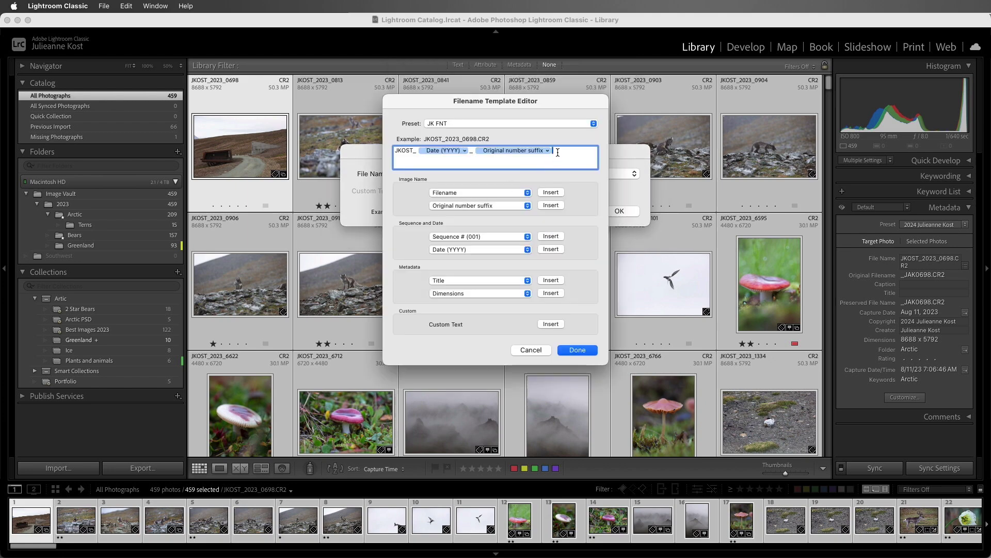
key(BackSpace)
key(BackSpace)
key(BackSpace)
key(BackSpace)
key(BackSpace)
key(BackSpace)
key(BackSpace)
key(BackSpace)
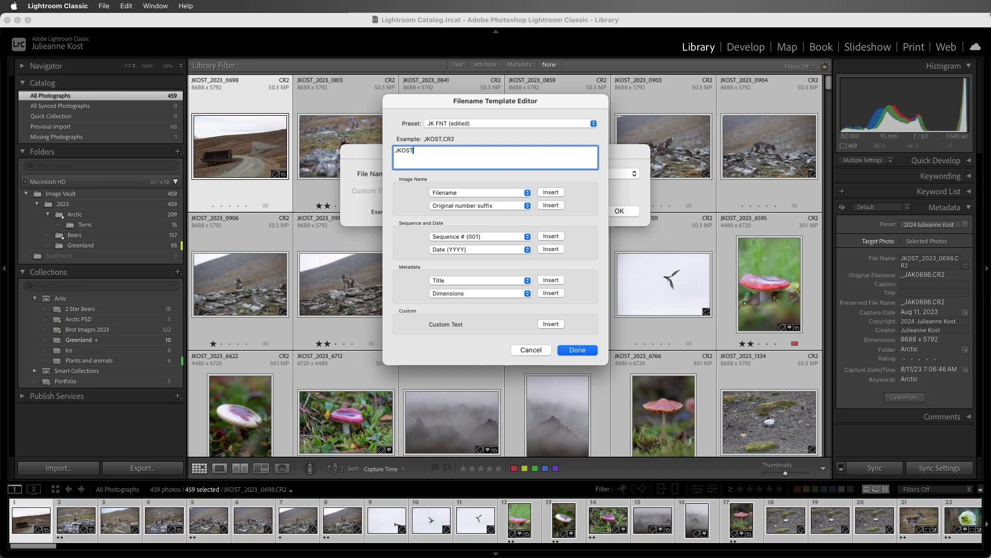
key(BackSpace)
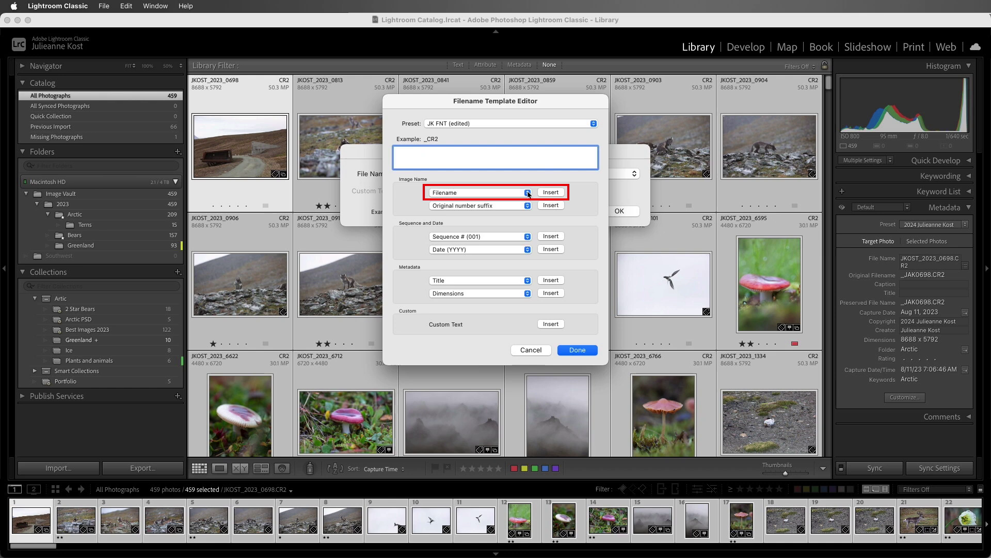
click(547, 193)
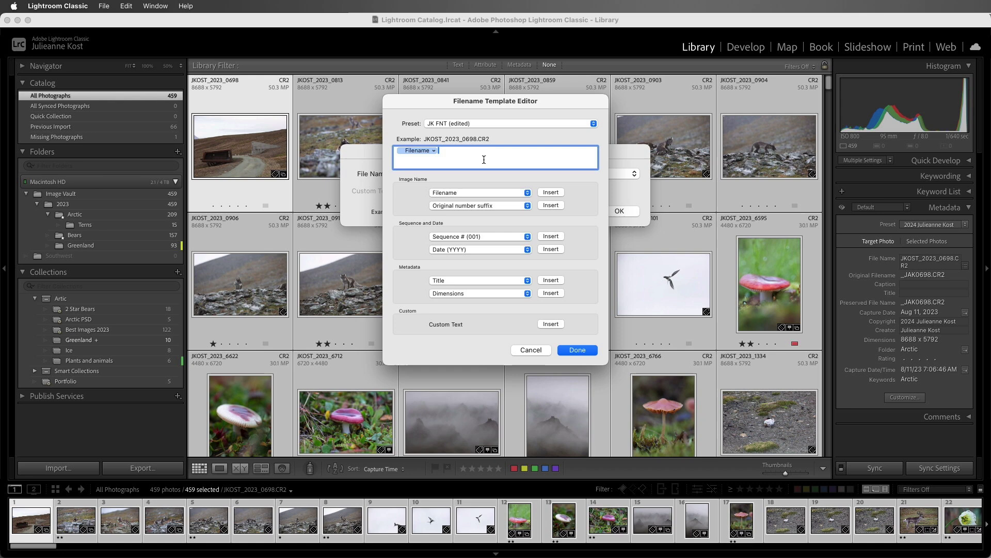
Add an underscore and Custom Text, saving it as preset JK Export for Client.
text(_)
click(551, 324)
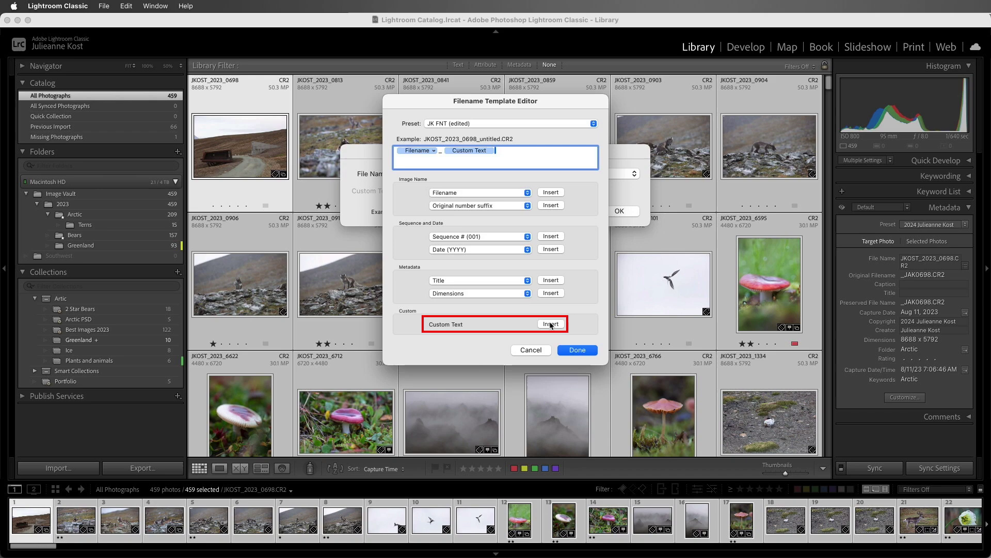
click(511, 124)
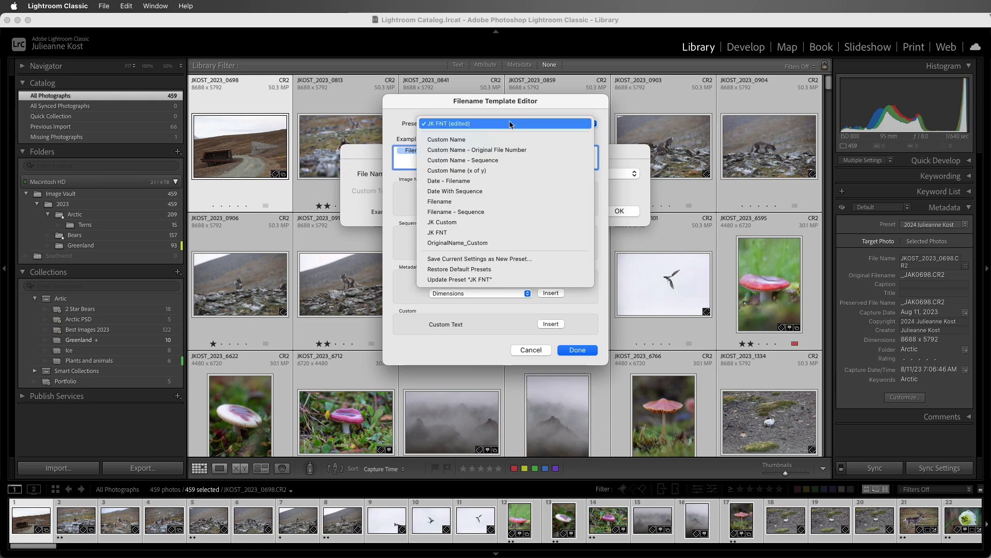
click(534, 264)
text(JK Export)
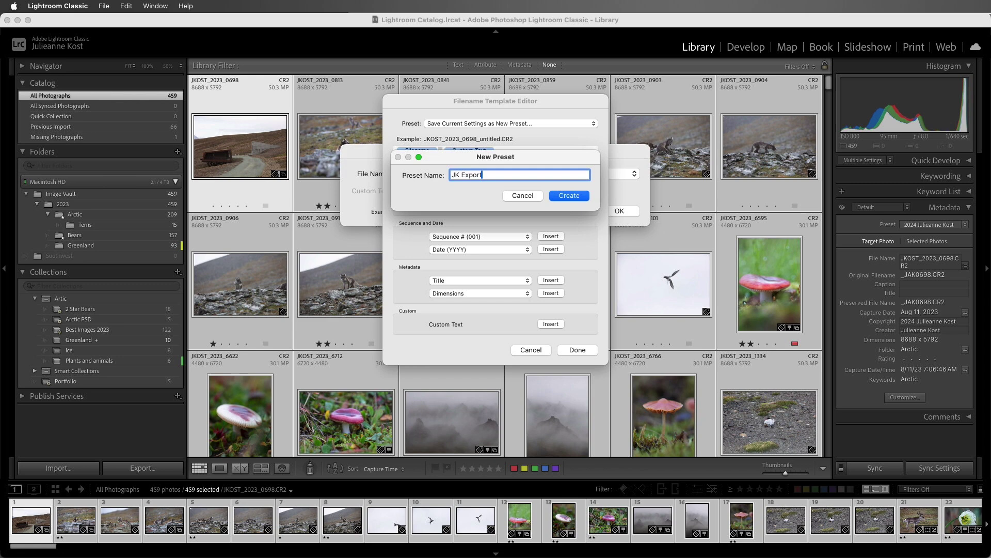
text( for Client)
click(566, 196)
Replace the Custom Text token with ME after the underscore.
click(503, 152)
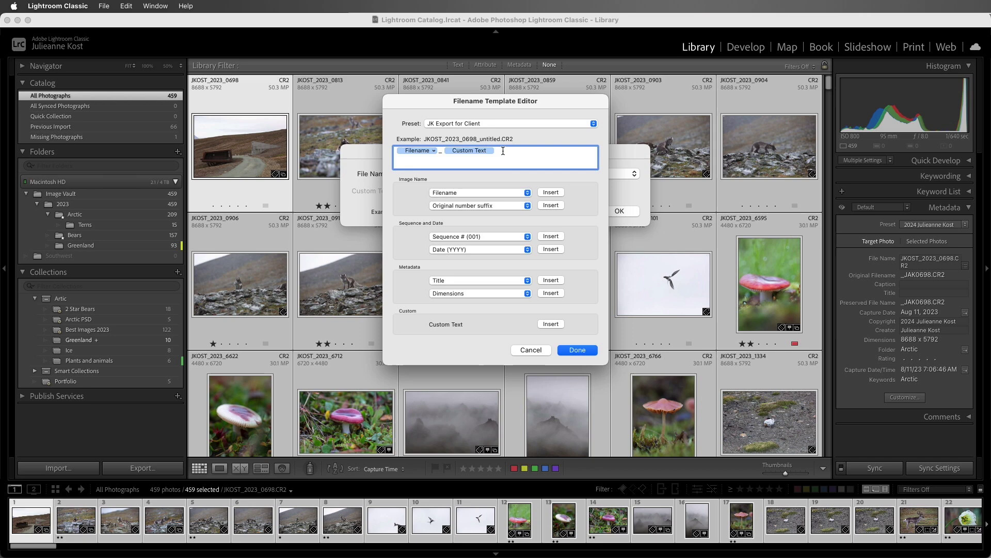
key(BackSpace)
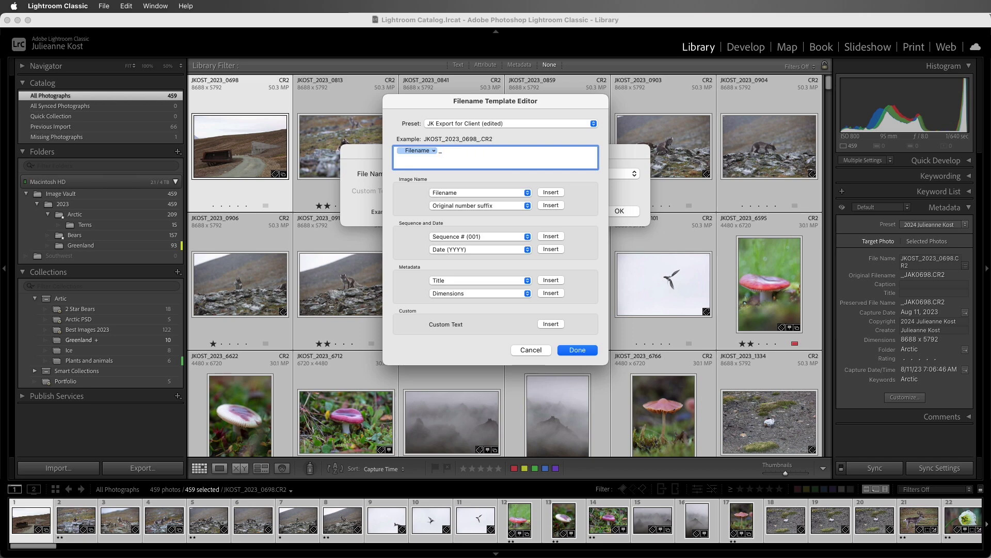
text(ME)
Save it as preset JK _ME and rename all 459 photos with it.
click(499, 126)
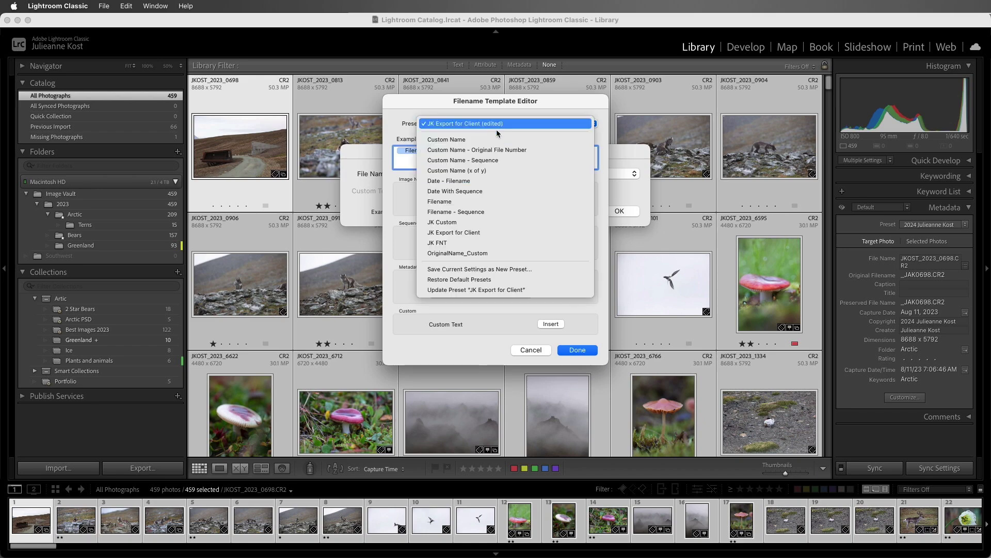
click(508, 268)
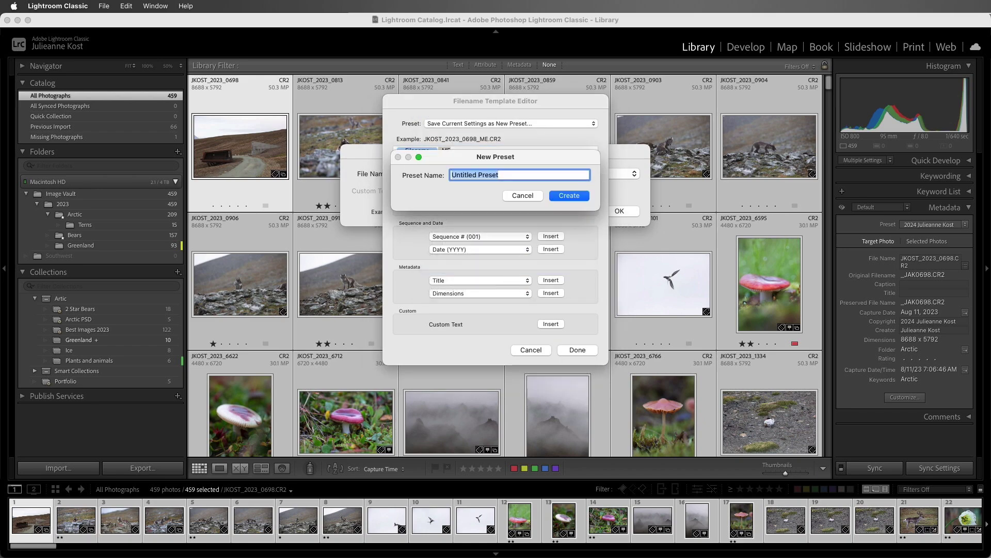
text(JK _ME)
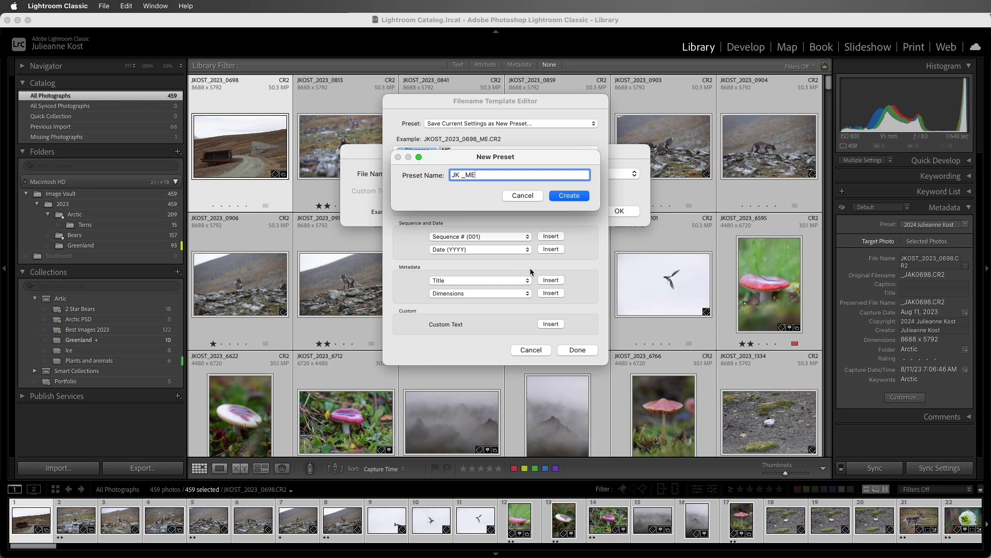
click(574, 196)
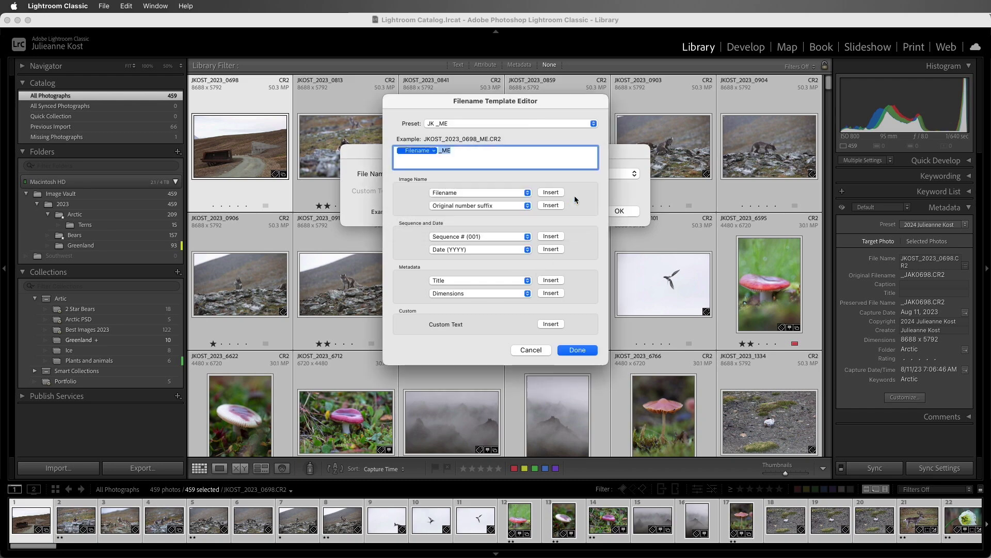
click(577, 350)
click(615, 212)
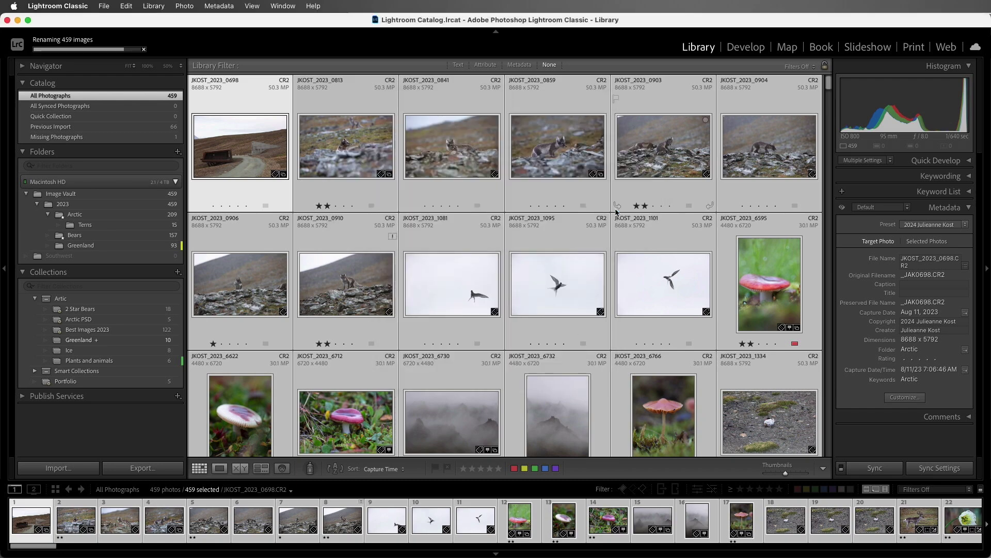
click(144, 470)
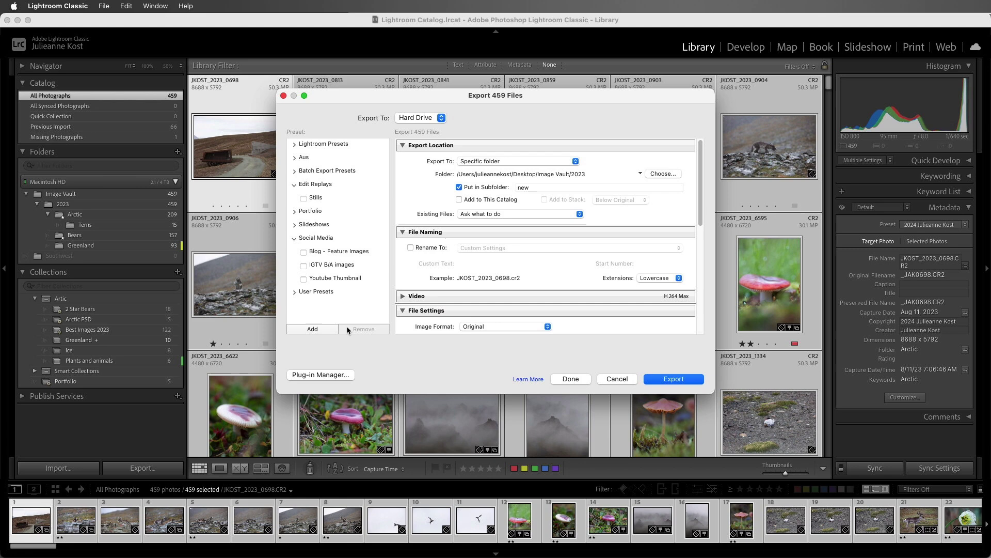
click(411, 247)
click(498, 249)
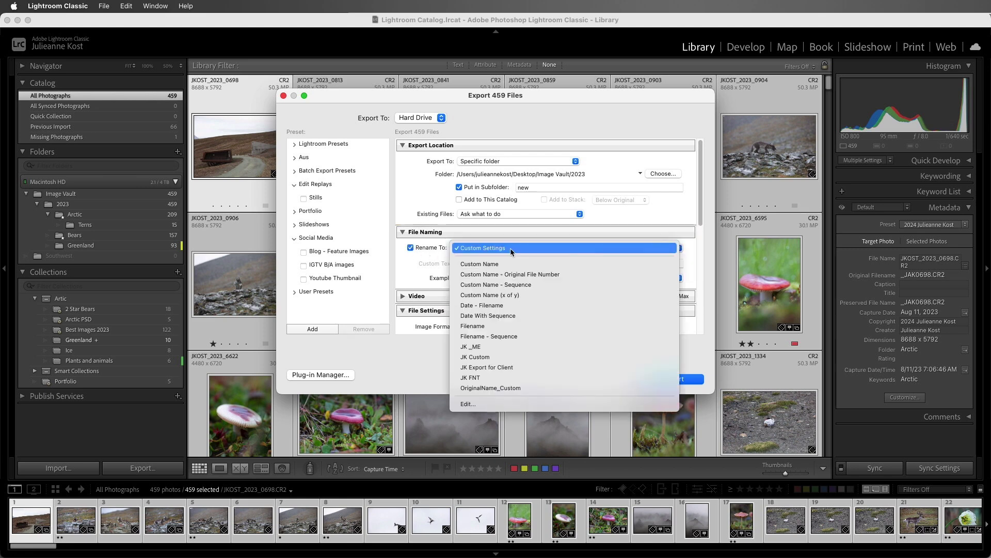
click(509, 366)
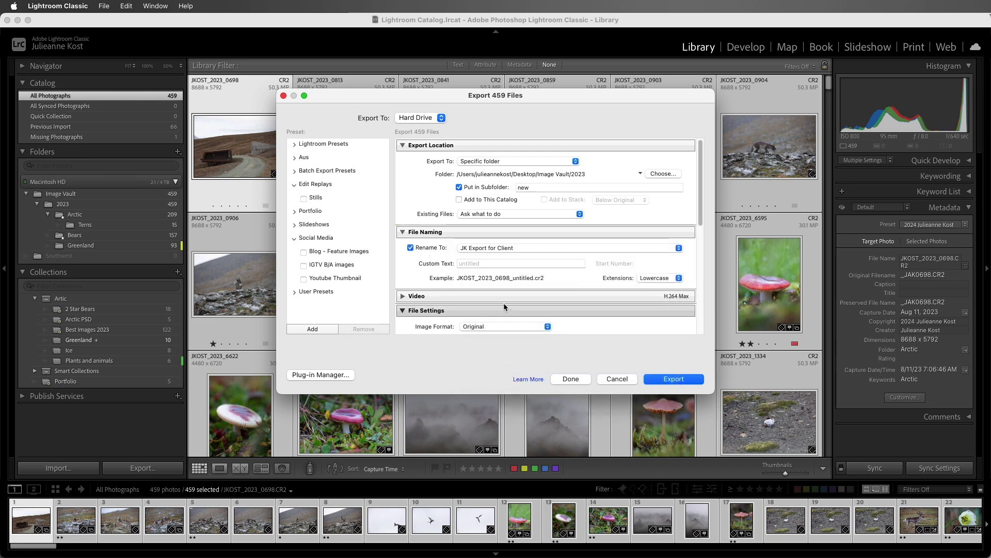
scroll(503, 302, down, 3)
click(501, 267)
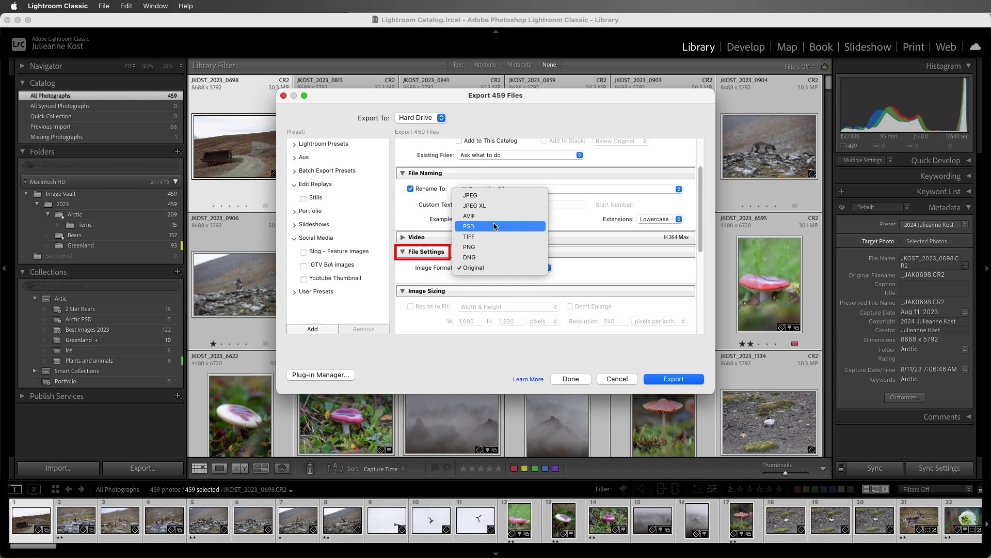
click(470, 195)
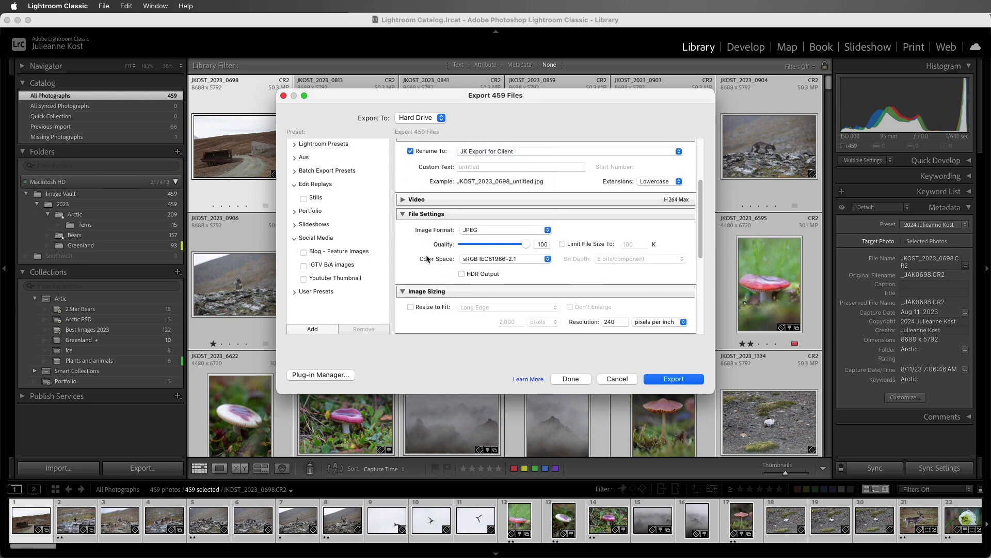
click(410, 306)
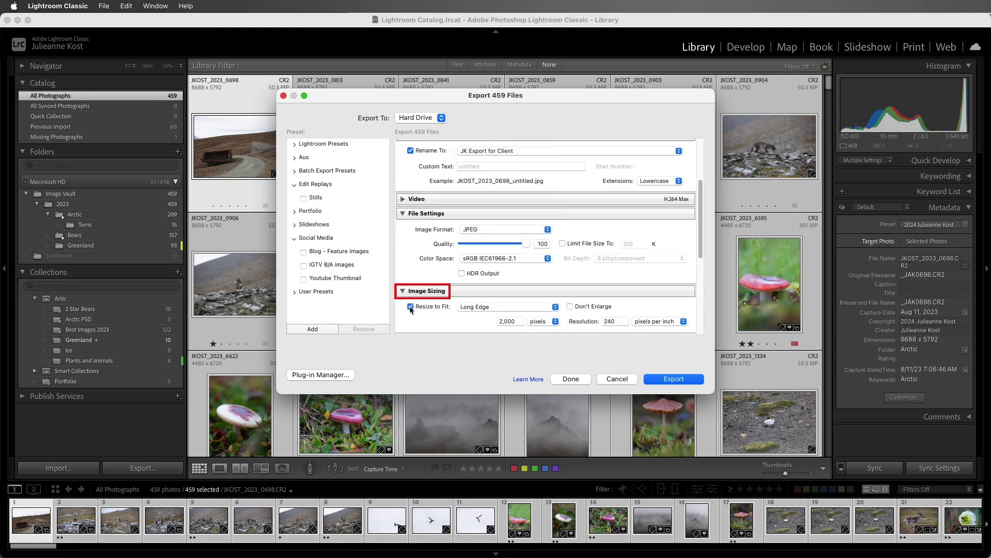
click(616, 379)
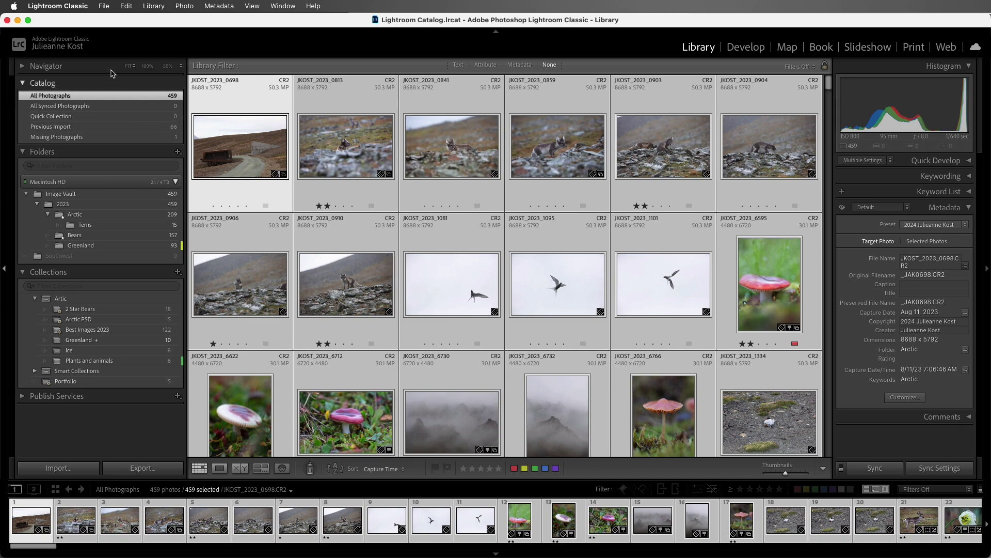
Set the External Editing file naming template to JK _ME in Preferences.
click(71, 8)
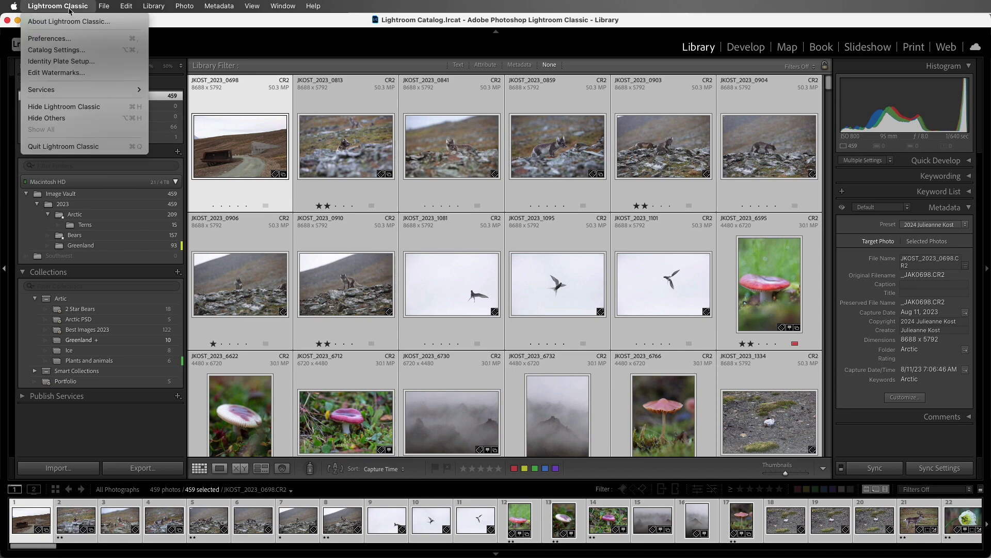
click(75, 39)
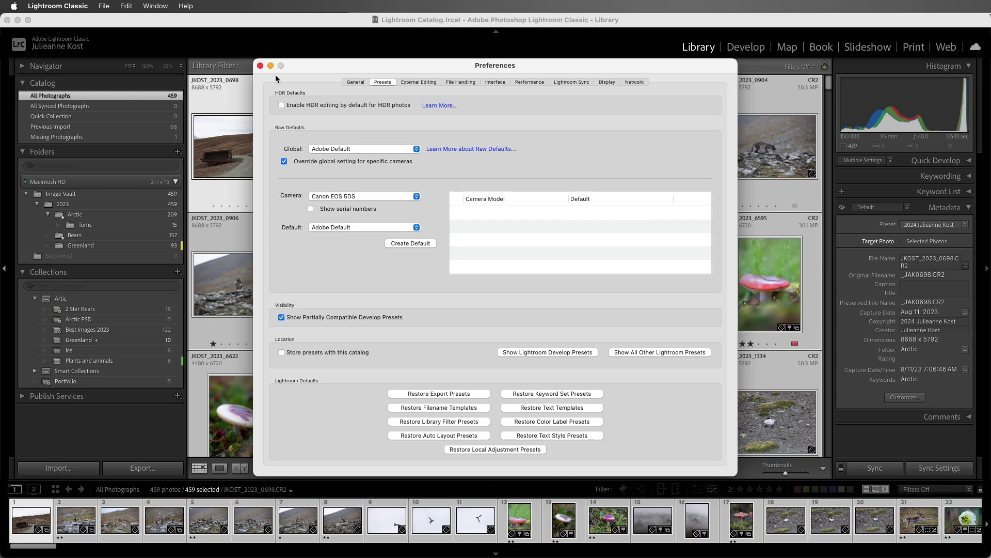
click(416, 82)
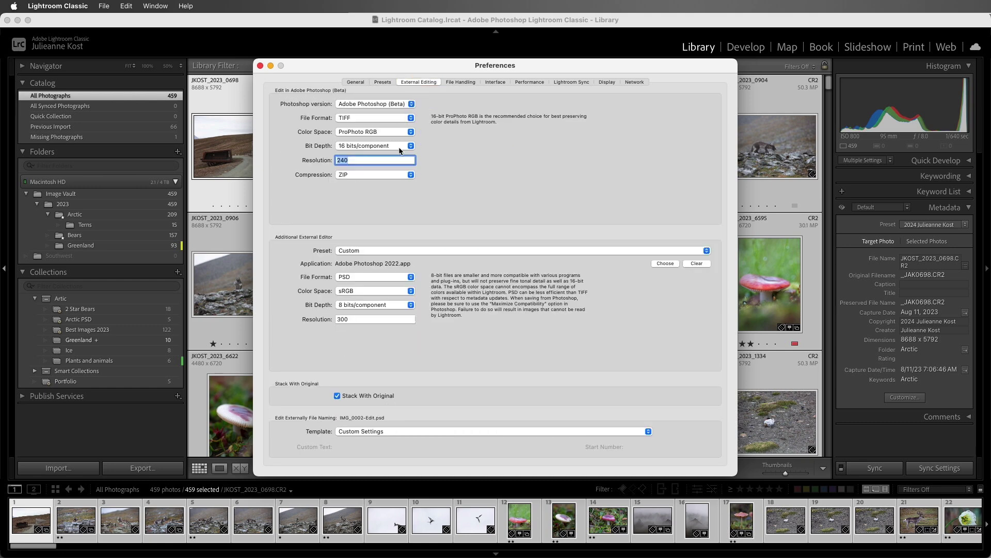
click(425, 432)
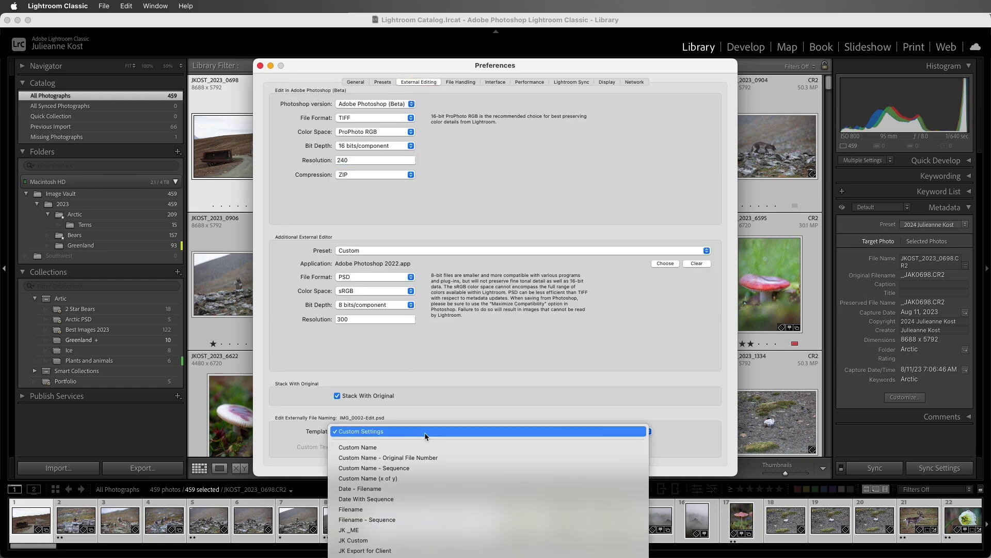
click(435, 528)
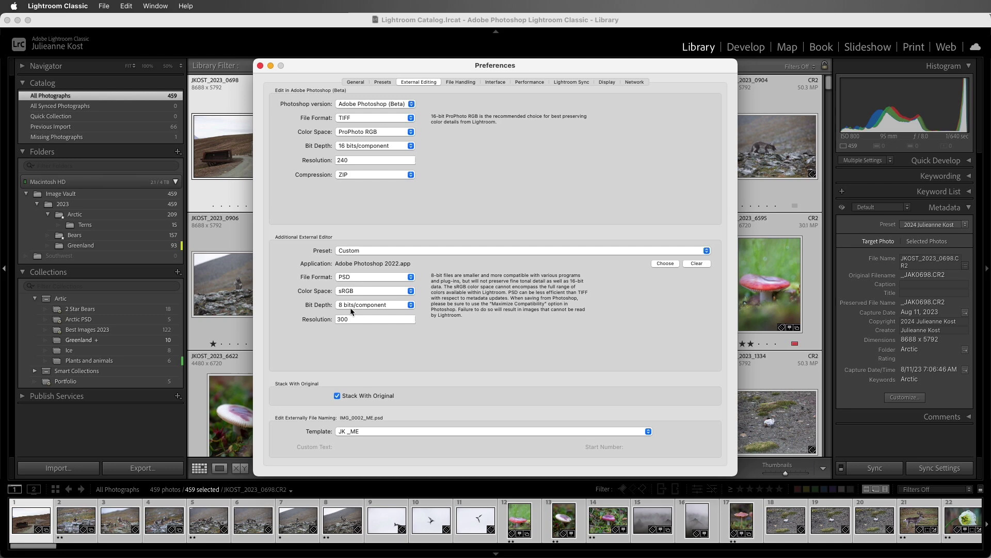
click(260, 67)
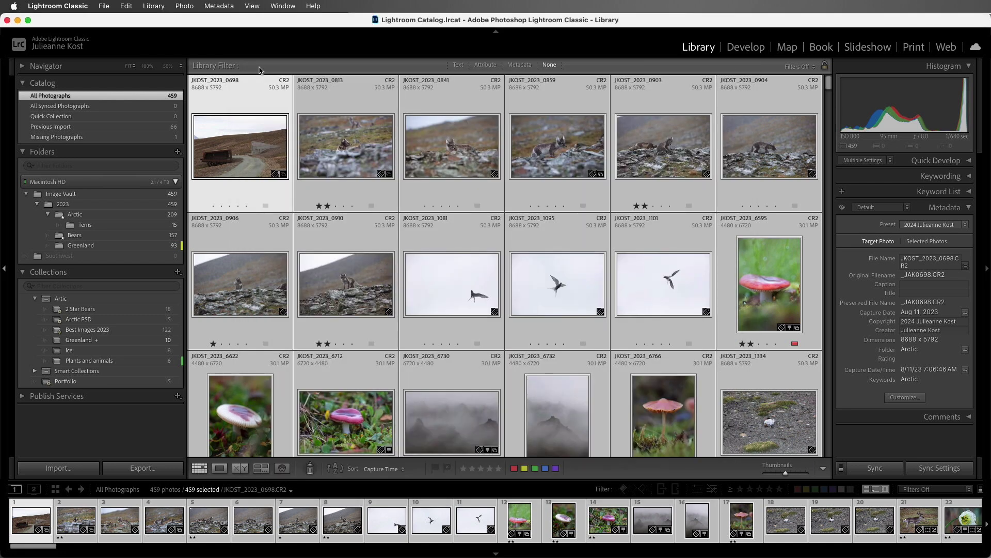